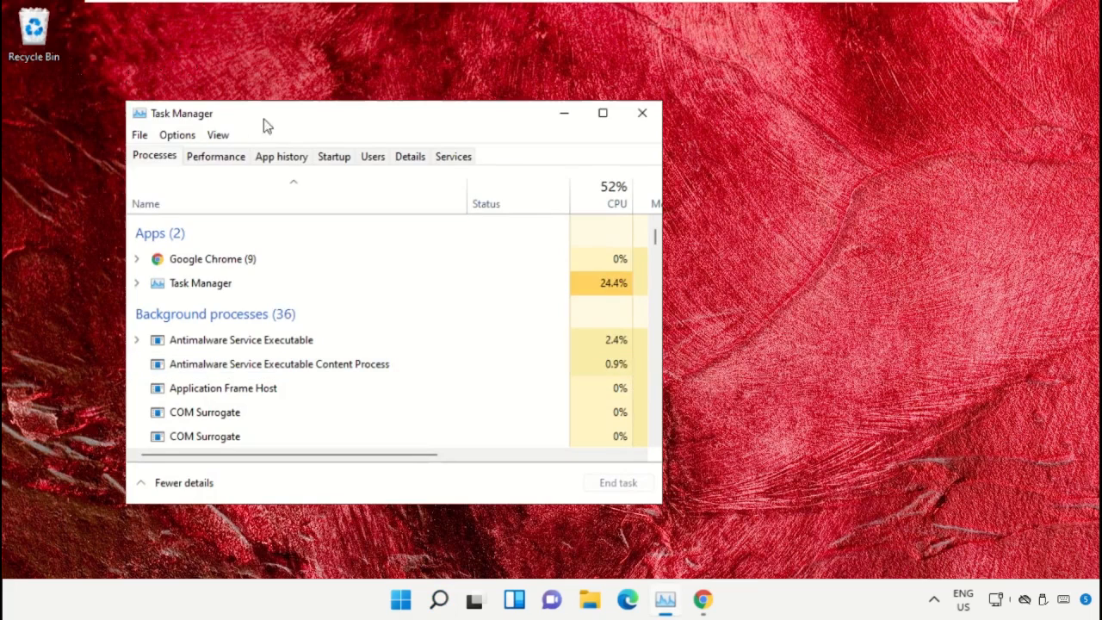
Start creating a new task in Task Manager and open the file browser for choosing the program to run
{"action": "left_click_drag", "start_coordinate": [224, 117], "coordinate": [501, 93]}
{"action": "left_click", "coordinate": [420, 112]}
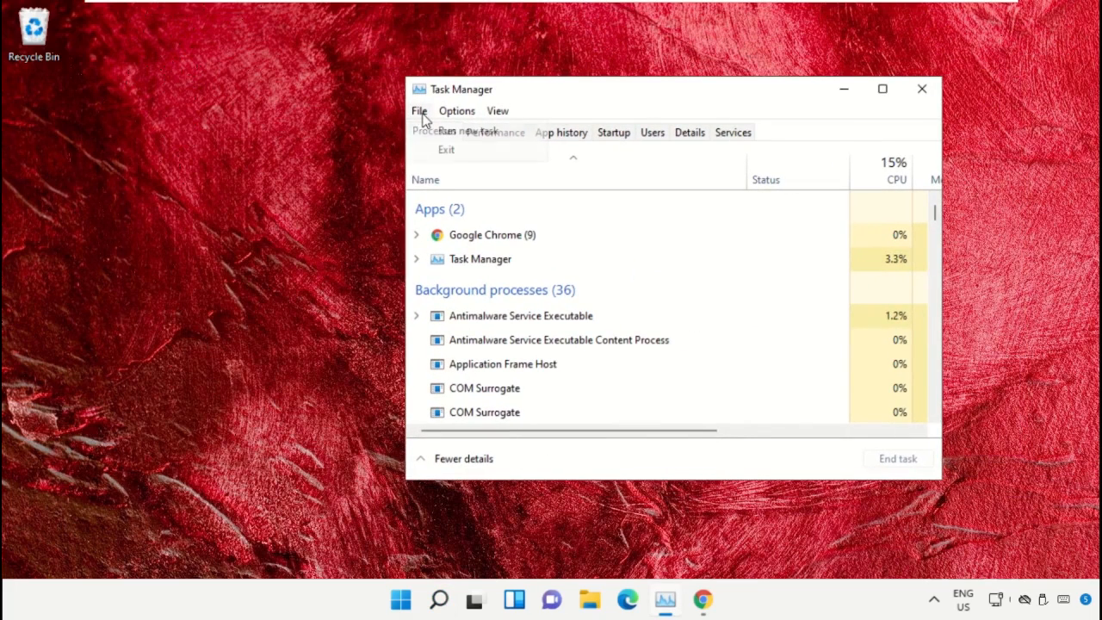
{"action": "left_click", "coordinate": [516, 137]}
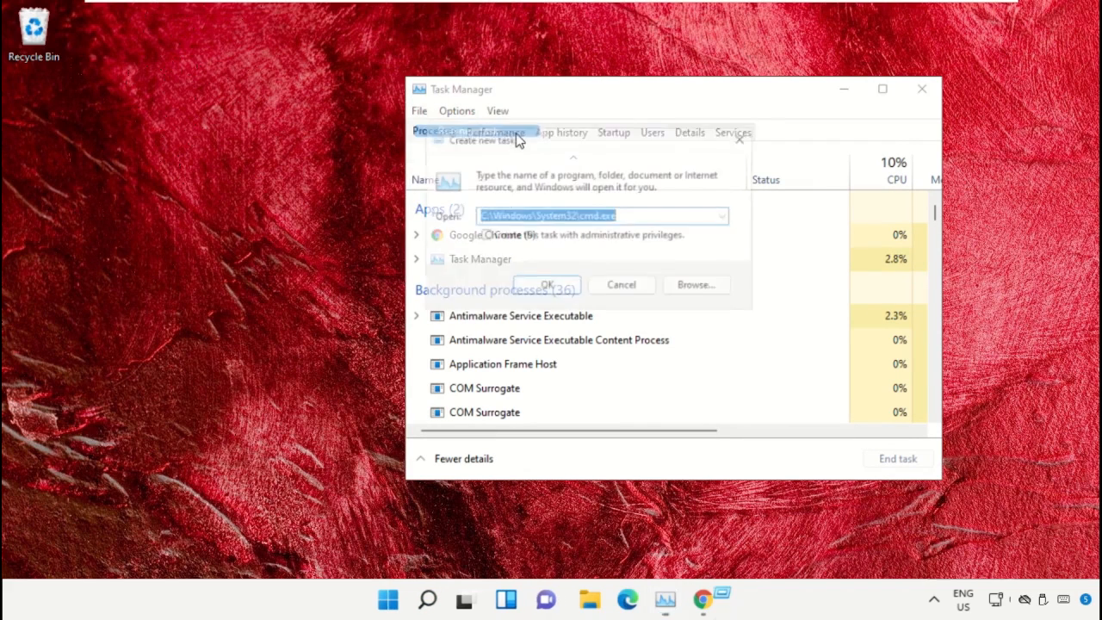
{"action": "left_click", "coordinate": [704, 290]}
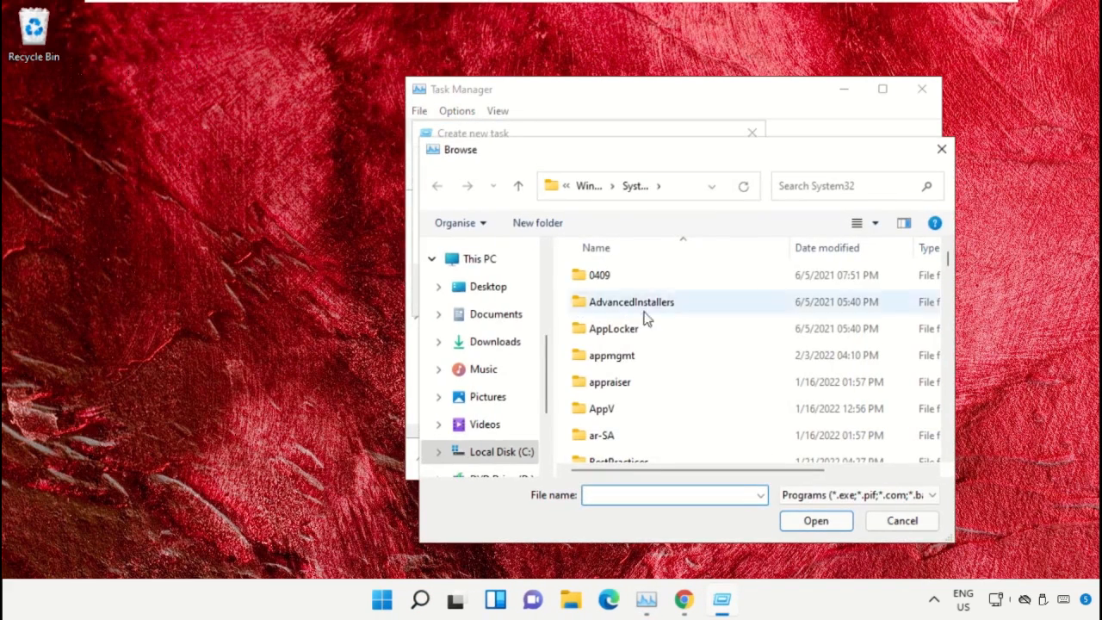
Browse from This PC to the Windows\System32 folder on Local Disk (C:)
{"action": "left_click", "coordinate": [477, 258]}
{"action": "scroll", "coordinate": [688, 327], "scroll_direction": "down", "scroll_amount": 5}
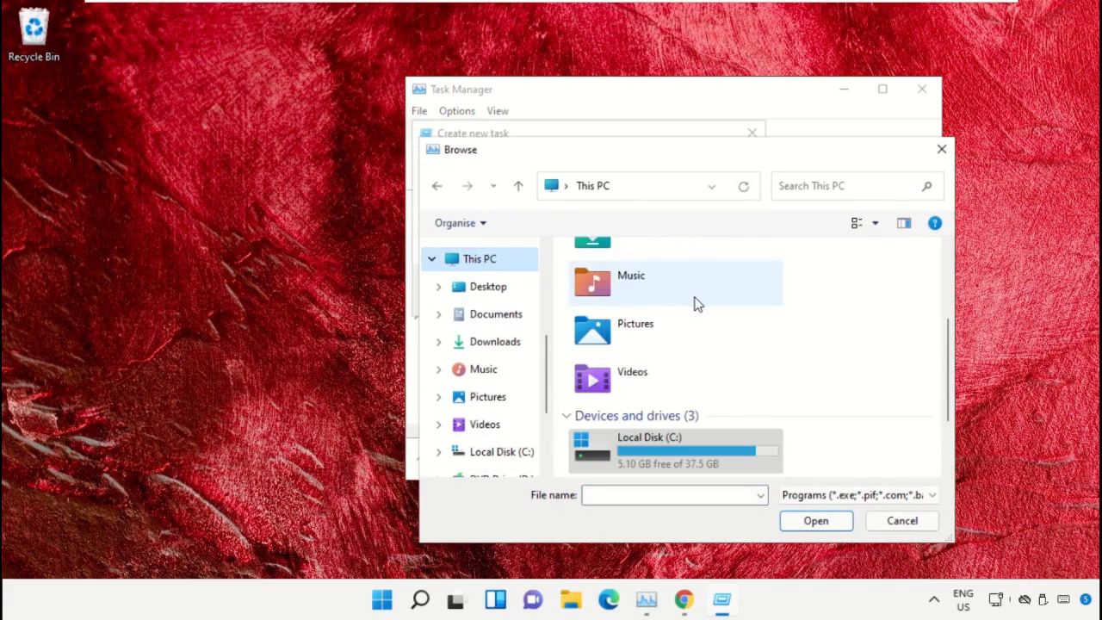
{"action": "double_click", "coordinate": [680, 354]}
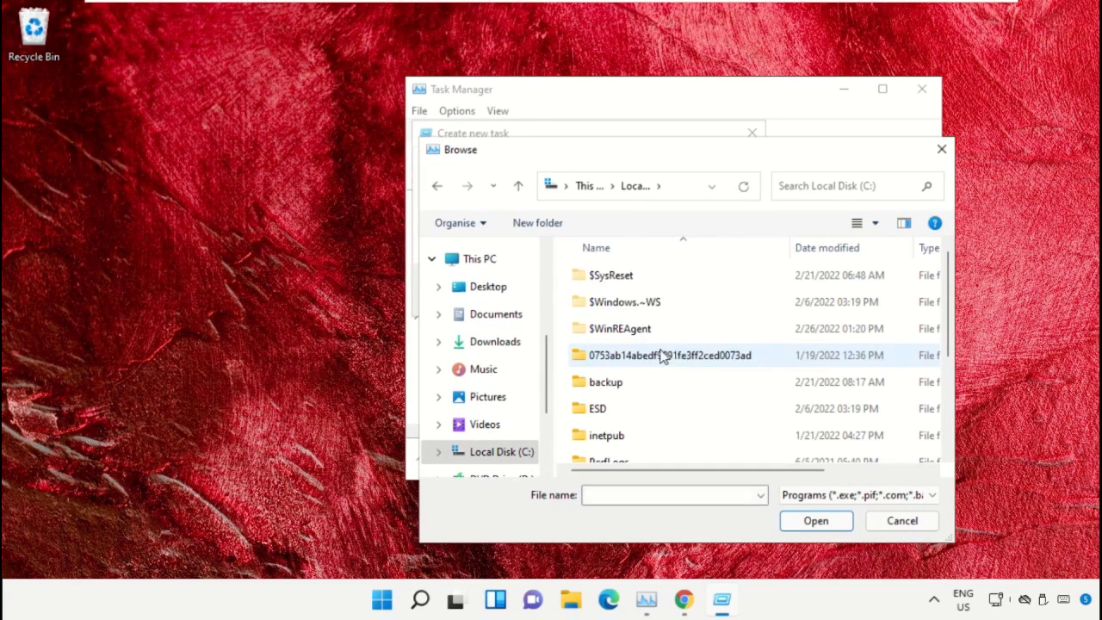
{"action": "scroll", "coordinate": [671, 362], "scroll_direction": "down", "scroll_amount": 2}
{"action": "double_click", "coordinate": [616, 455]}
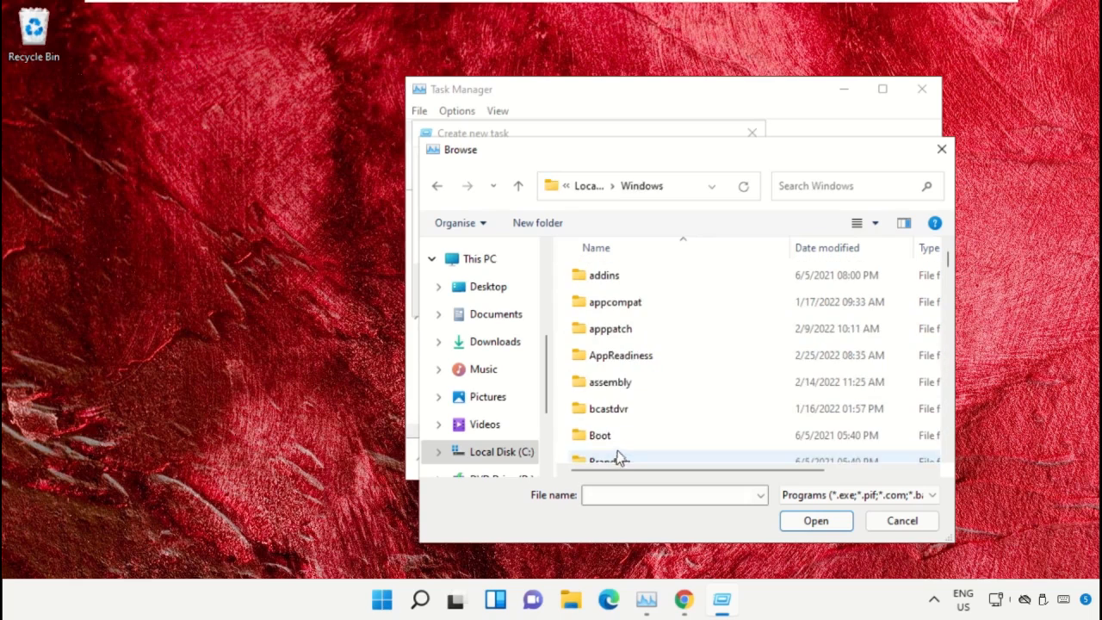
{"action": "type", "text": "sys"}
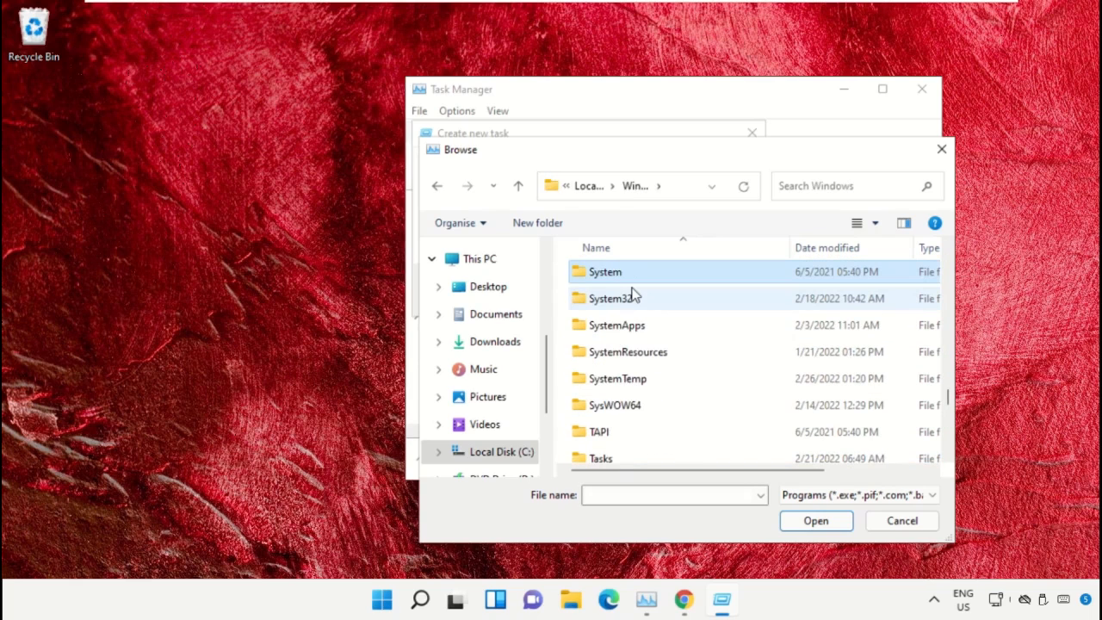
{"action": "double_click", "coordinate": [647, 301]}
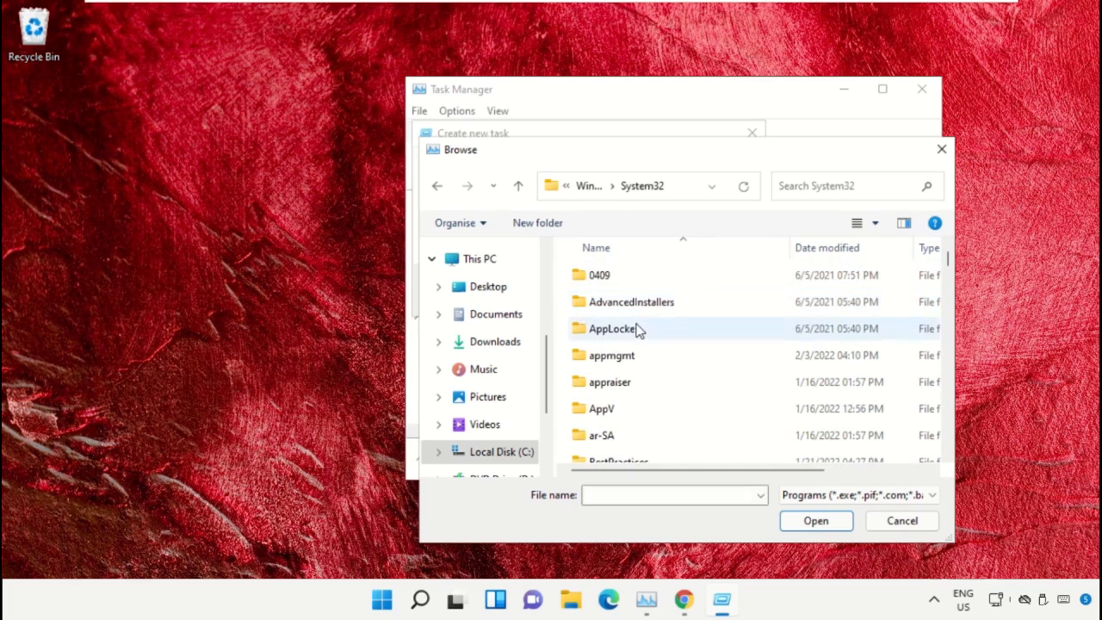
Choose cmd.exe from the System32 folder as the program for the new task
{"action": "scroll", "coordinate": [640, 331], "scroll_direction": "down", "scroll_amount": 4}
{"action": "scroll", "coordinate": [639, 334], "scroll_direction": "down", "scroll_amount": 20}
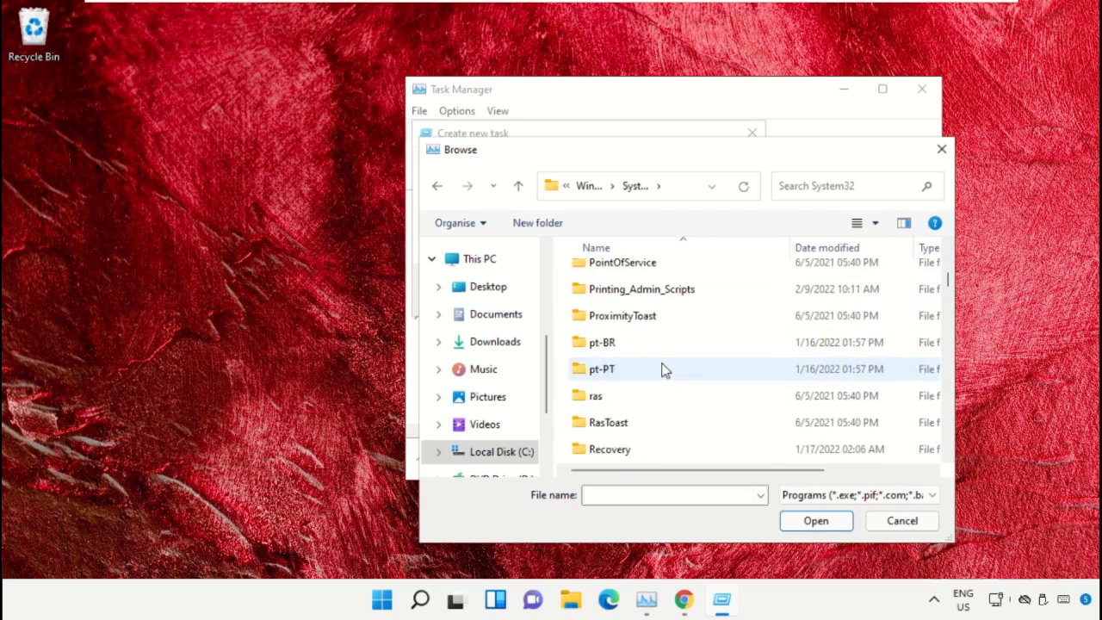
{"action": "double_click", "coordinate": [664, 369]}
{"action": "key", "text": "BackSpace"}
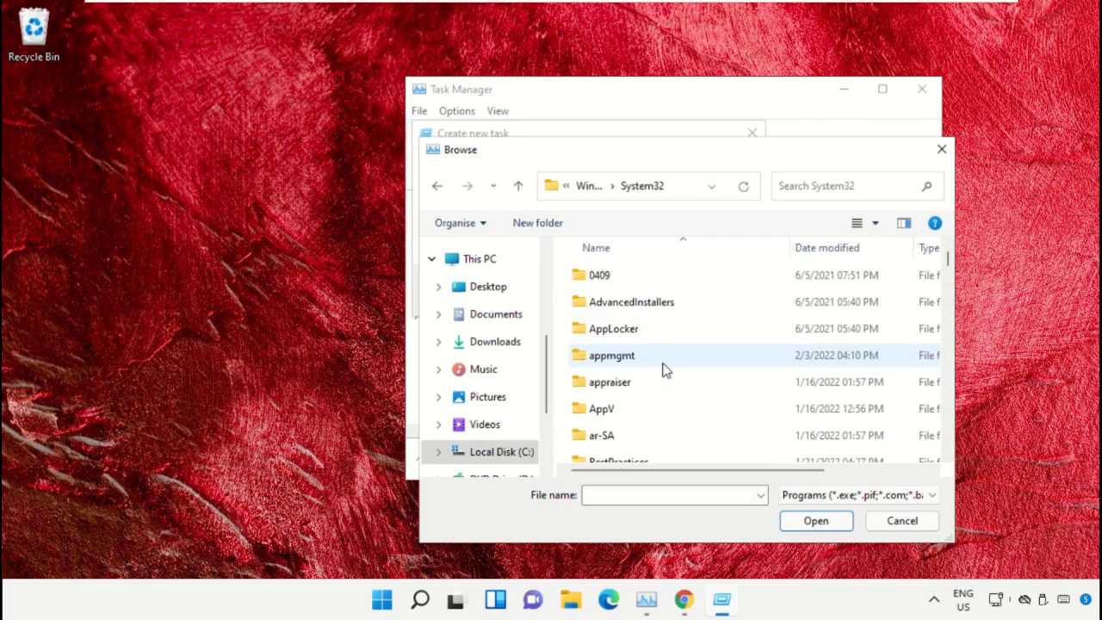
{"action": "scroll", "coordinate": [663, 370], "scroll_direction": "down", "scroll_amount": 20}
{"action": "type", "text": "cmd.exe"}
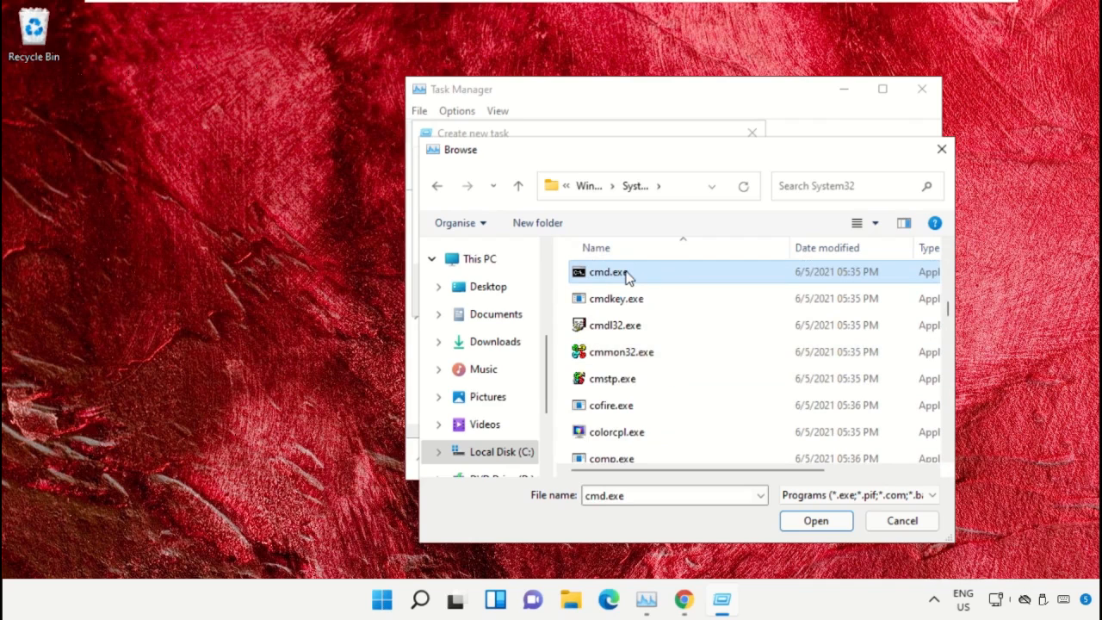
{"action": "double_click", "coordinate": [609, 271]}
Run the C:\Windows\System32\cmd.exe task with administrative privileges
{"action": "left_click_drag", "start_coordinate": [669, 215], "coordinate": [428, 238]}
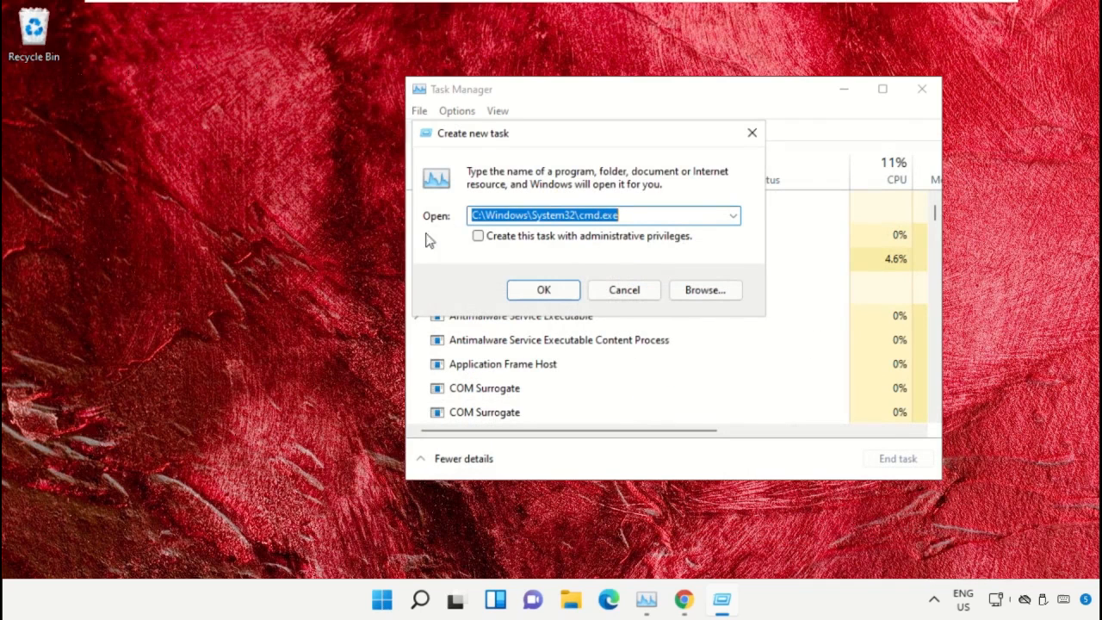
{"action": "left_click", "coordinate": [478, 237]}
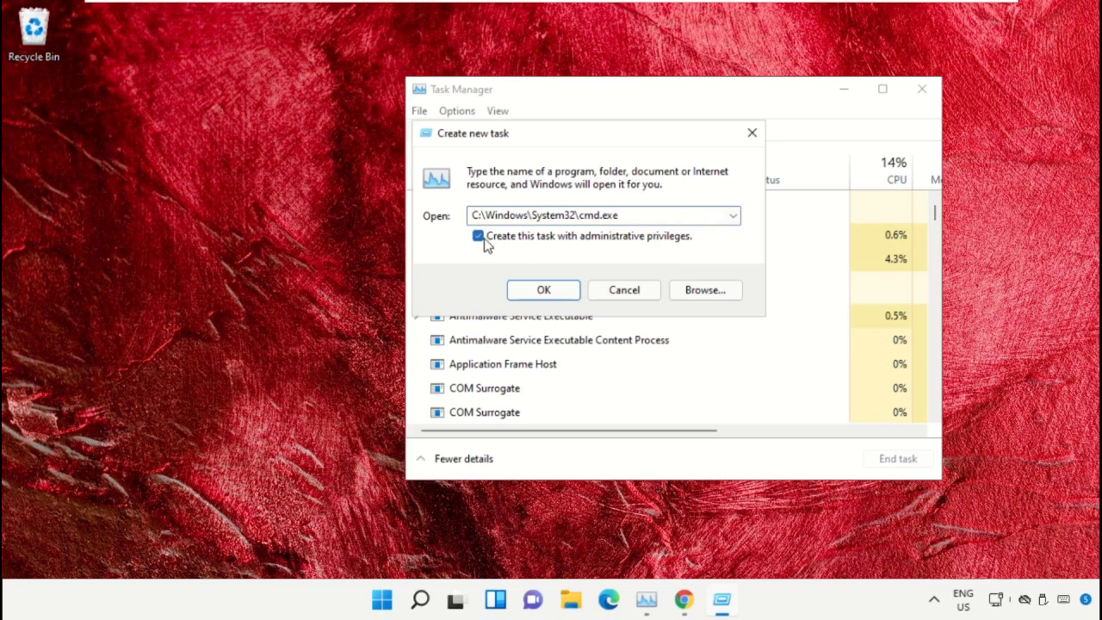
{"action": "left_click", "coordinate": [541, 291]}
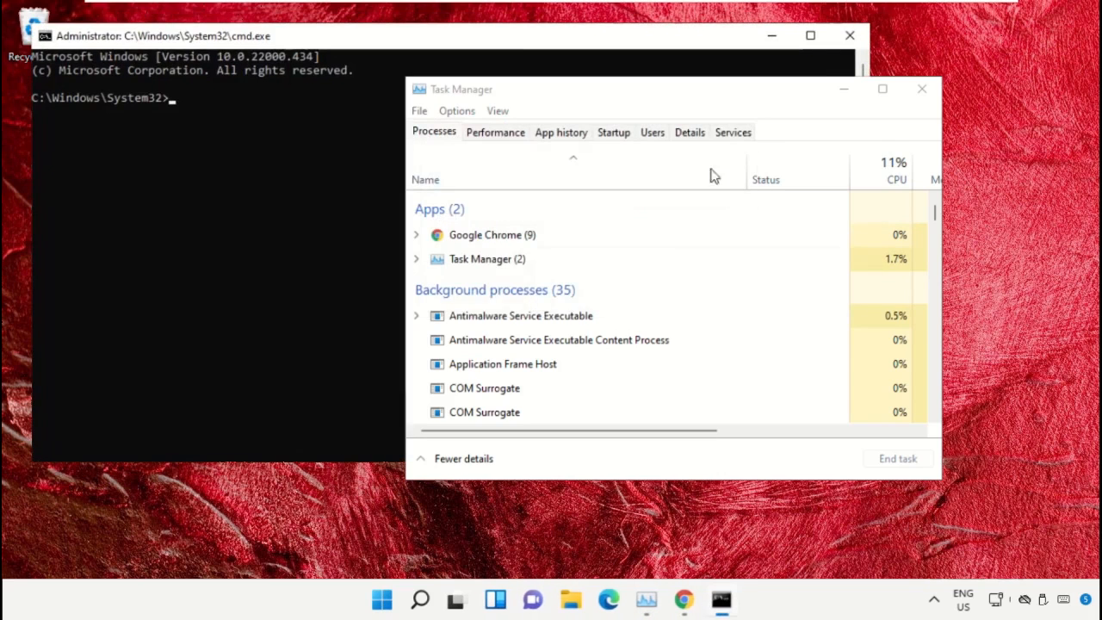
Minimize Task Manager, and shrink the Command Prompt window and move it nearer the middle of the desktop
{"action": "left_click", "coordinate": [845, 90]}
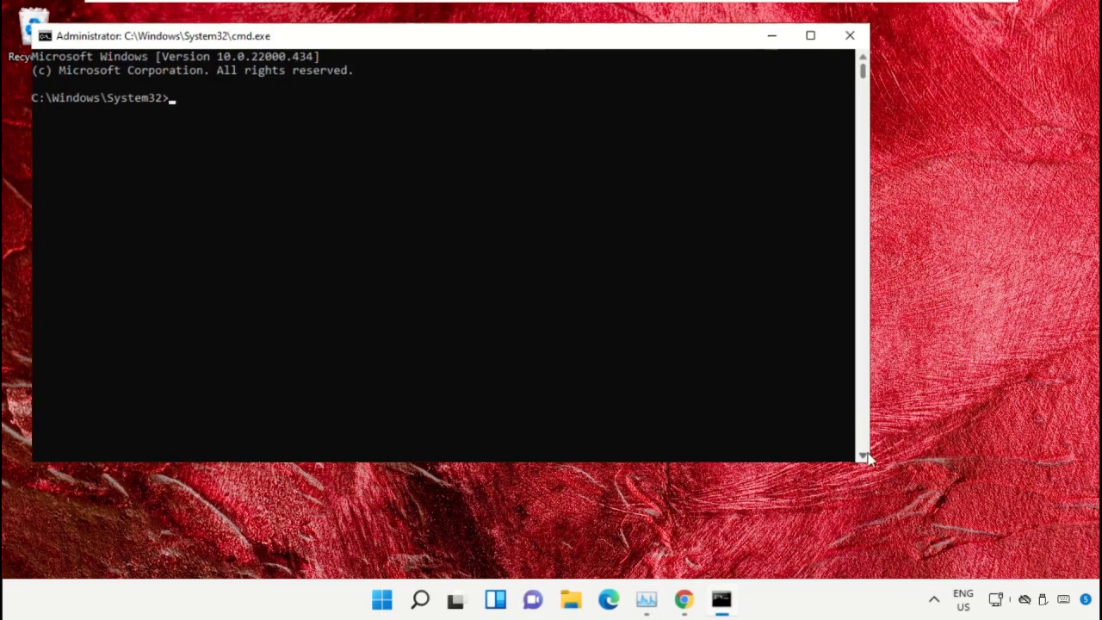
{"action": "left_click_drag", "start_coordinate": [870, 466], "coordinate": [642, 378]}
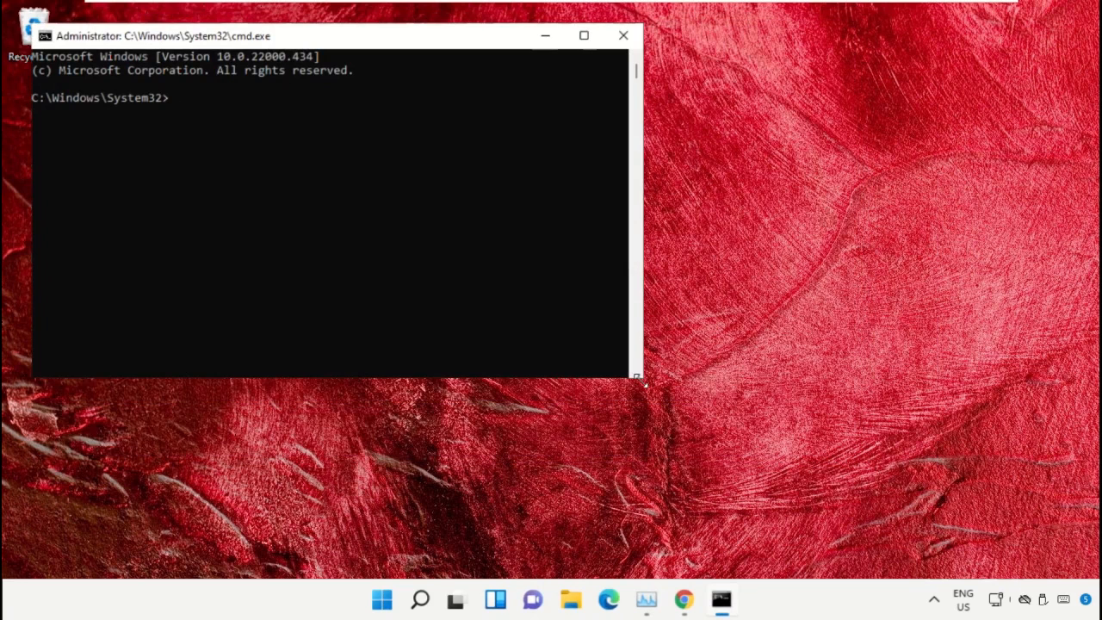
{"action": "left_click_drag", "start_coordinate": [399, 37], "coordinate": [679, 207]}
Switch to Google Chrome and load google.com
{"action": "mouse_move", "coordinate": [686, 607]}
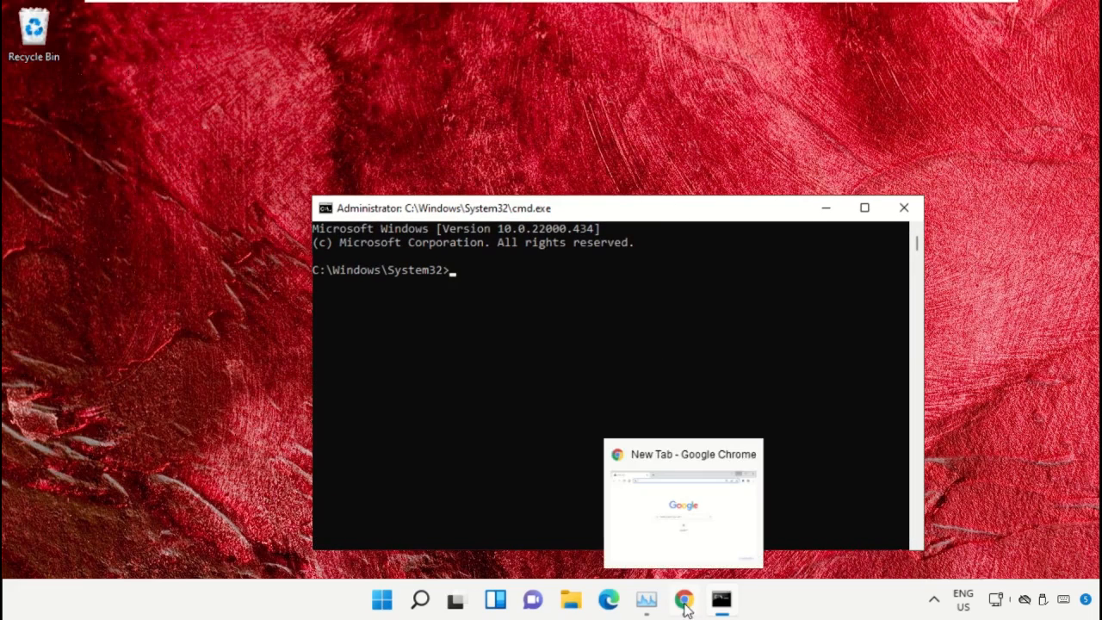
{"action": "left_click_drag", "start_coordinate": [686, 608], "coordinate": [646, 607]}
{"action": "mouse_move", "coordinate": [646, 607]}
{"action": "left_click", "coordinate": [698, 537]}
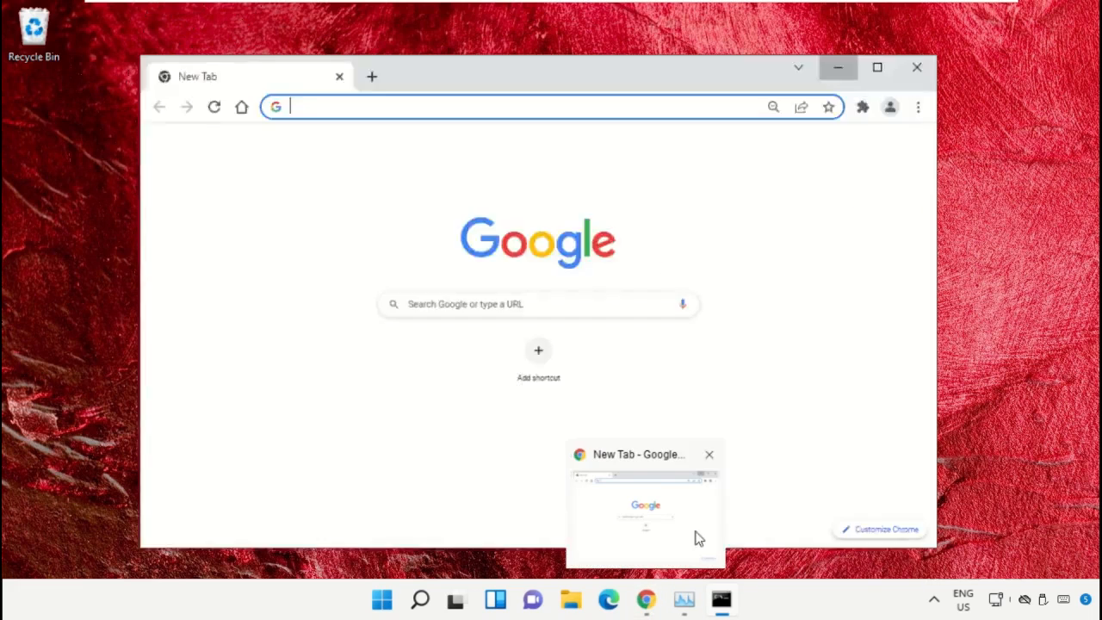
{"action": "type", "text": "google.com"}
{"action": "key", "text": "Return"}
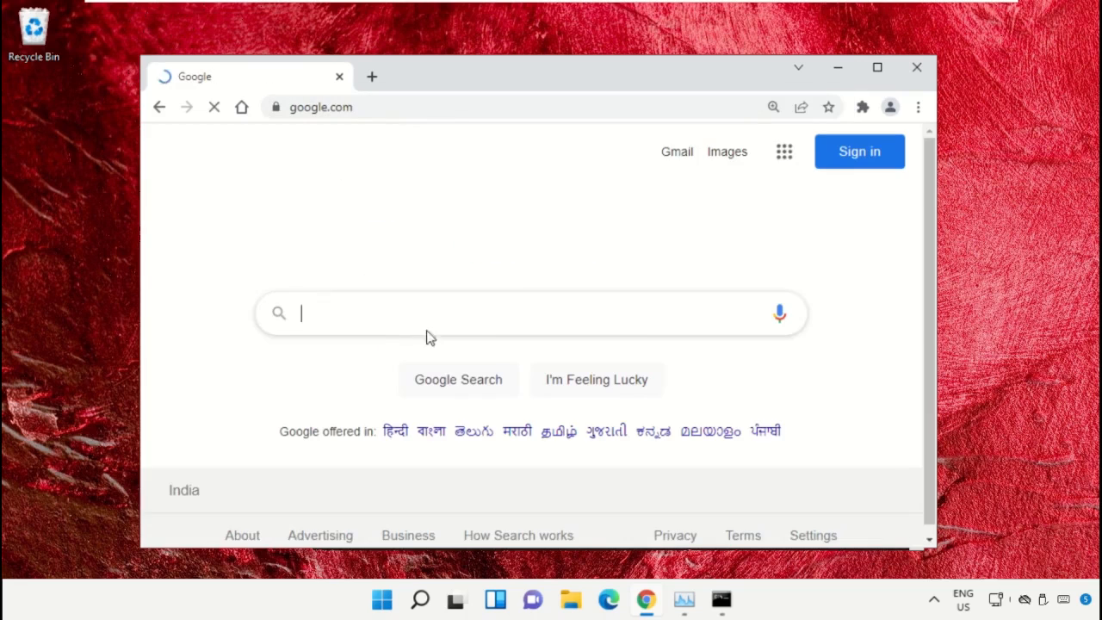
Search Google for "hows.tech windows commands" and open the Important Windows Commands page on Hows.tech
{"action": "type", "text": "hows.t"}
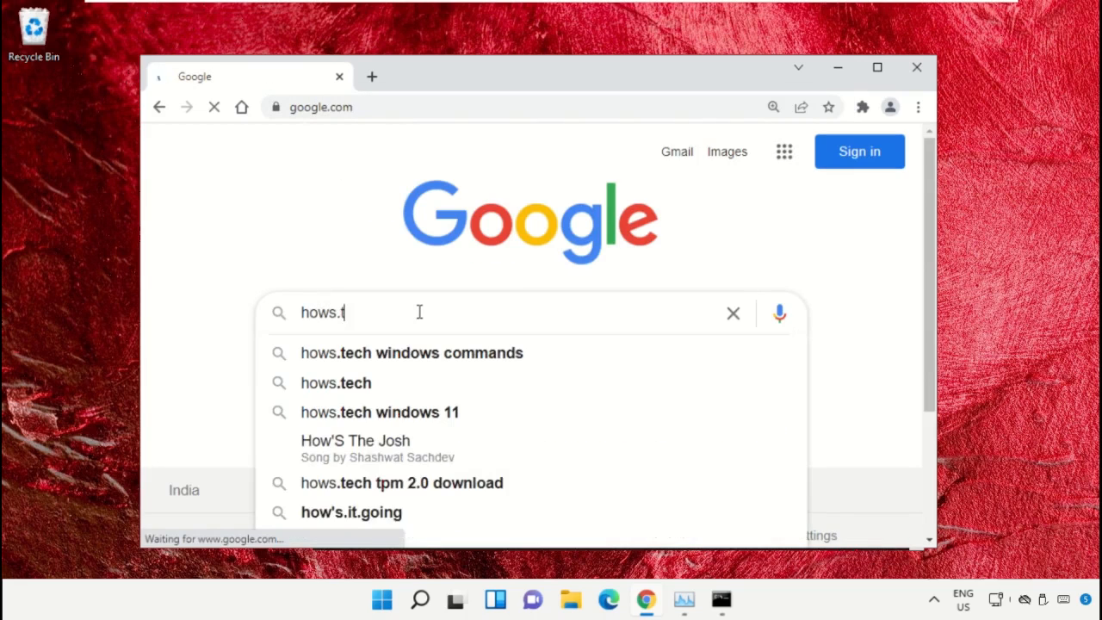
{"action": "key", "text": "Down"}
{"action": "key", "text": "Return"}
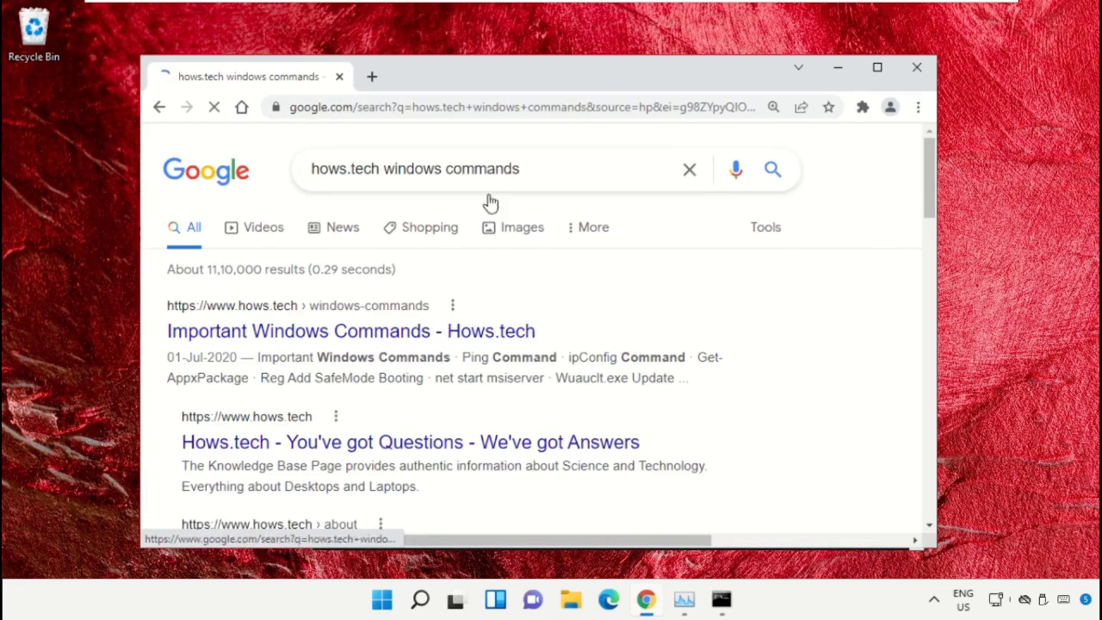
{"action": "left_click_drag", "start_coordinate": [566, 167], "coordinate": [277, 158]}
{"action": "left_click", "coordinate": [344, 145]}
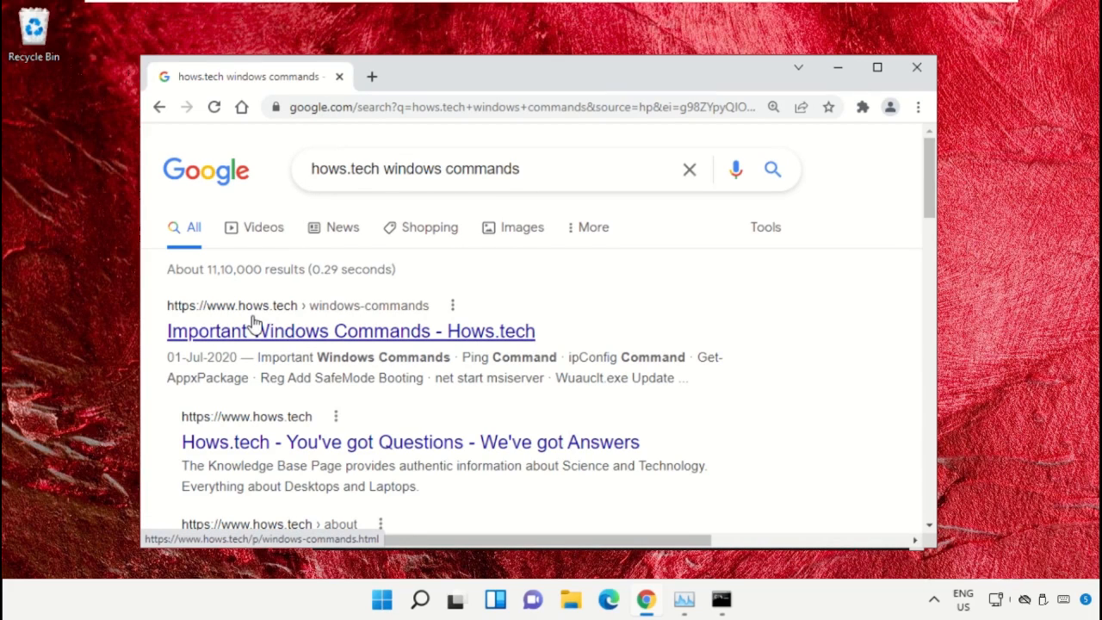
{"action": "left_click", "coordinate": [471, 341]}
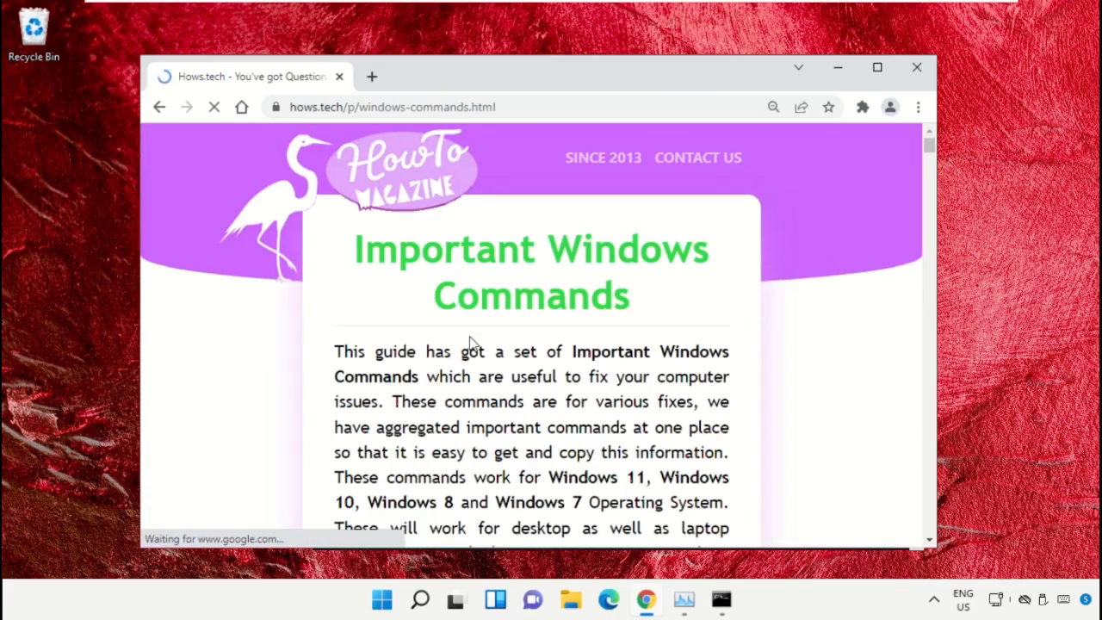
Copy the Command 12 text, sfc /scanfile=c:\windows\system32\ieframe.dll, from the web page
{"action": "scroll", "coordinate": [542, 232], "scroll_direction": "down", "scroll_amount": 8}
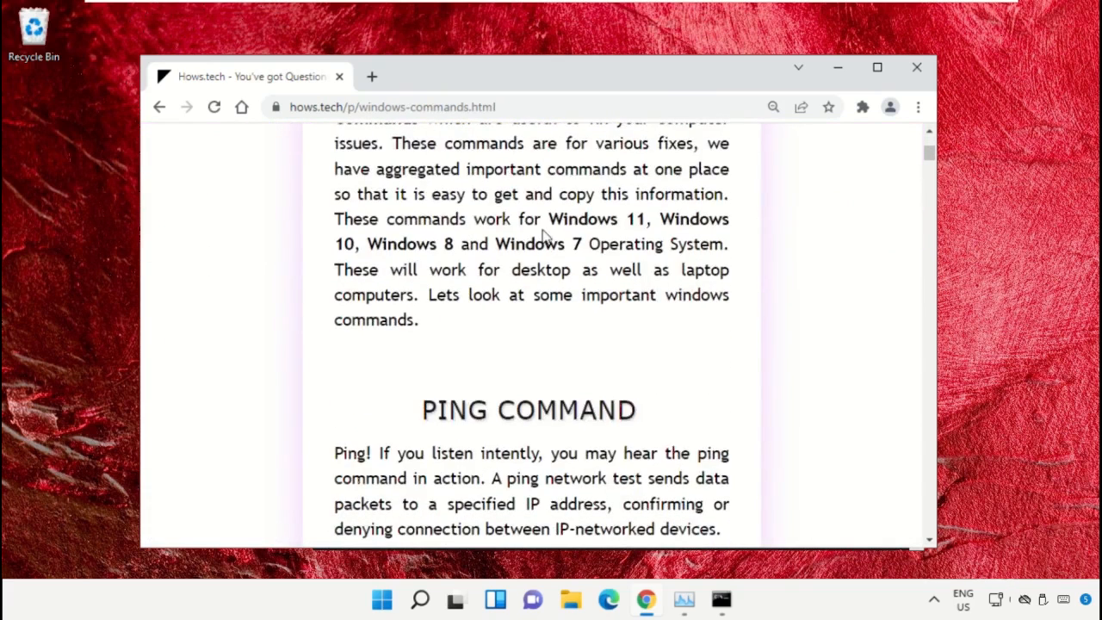
{"action": "scroll", "coordinate": [542, 241], "scroll_direction": "down", "scroll_amount": 15}
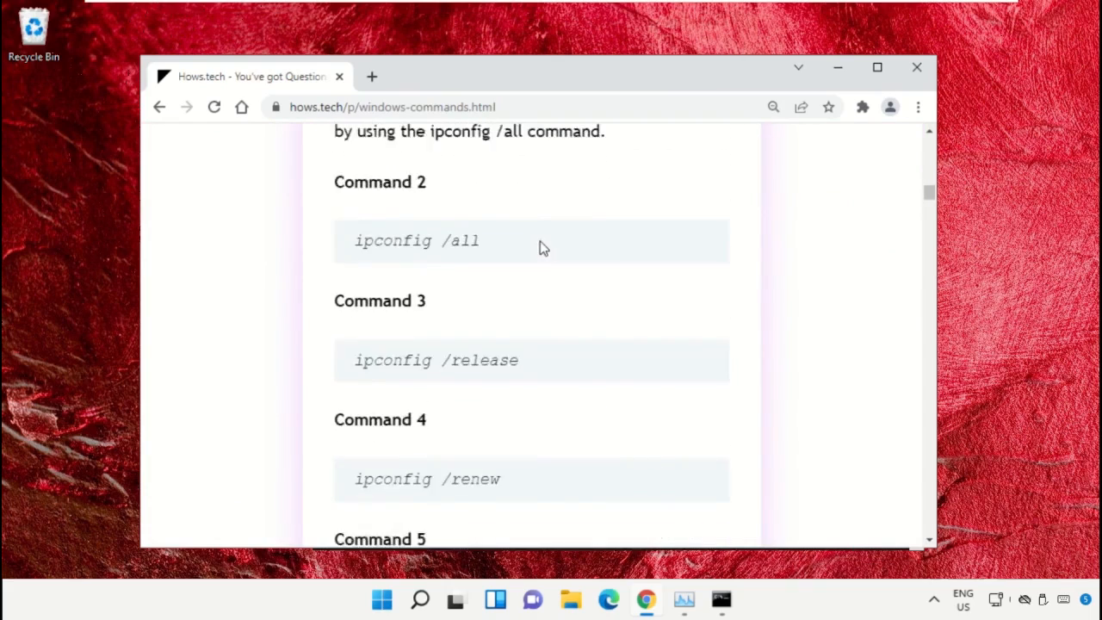
{"action": "scroll", "coordinate": [541, 267], "scroll_direction": "down", "scroll_amount": 15}
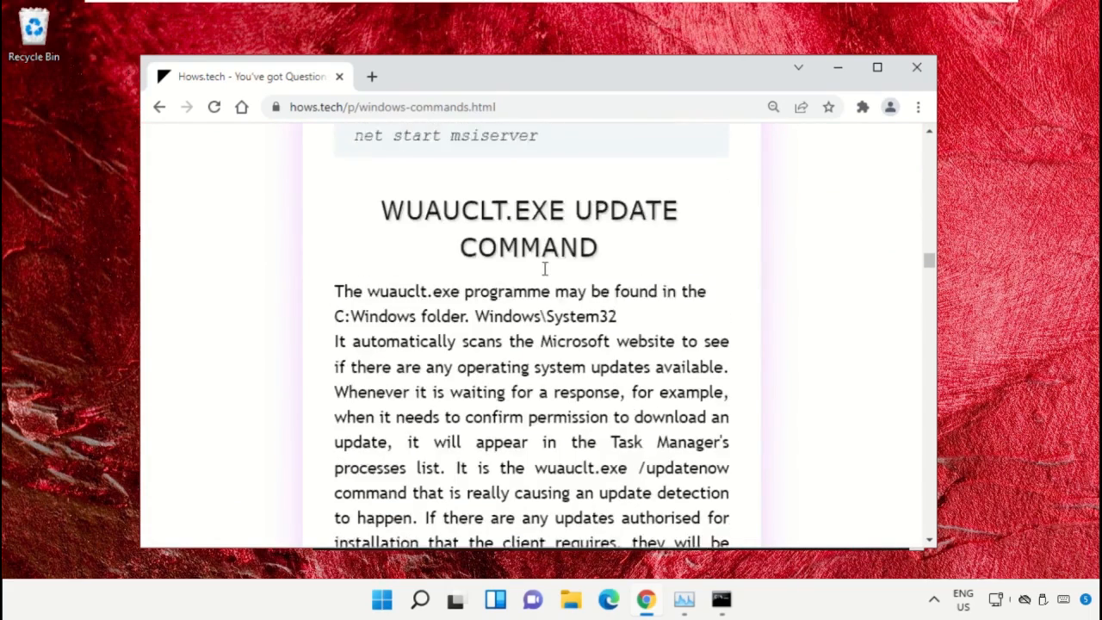
{"action": "scroll", "coordinate": [542, 276], "scroll_direction": "down", "scroll_amount": 10}
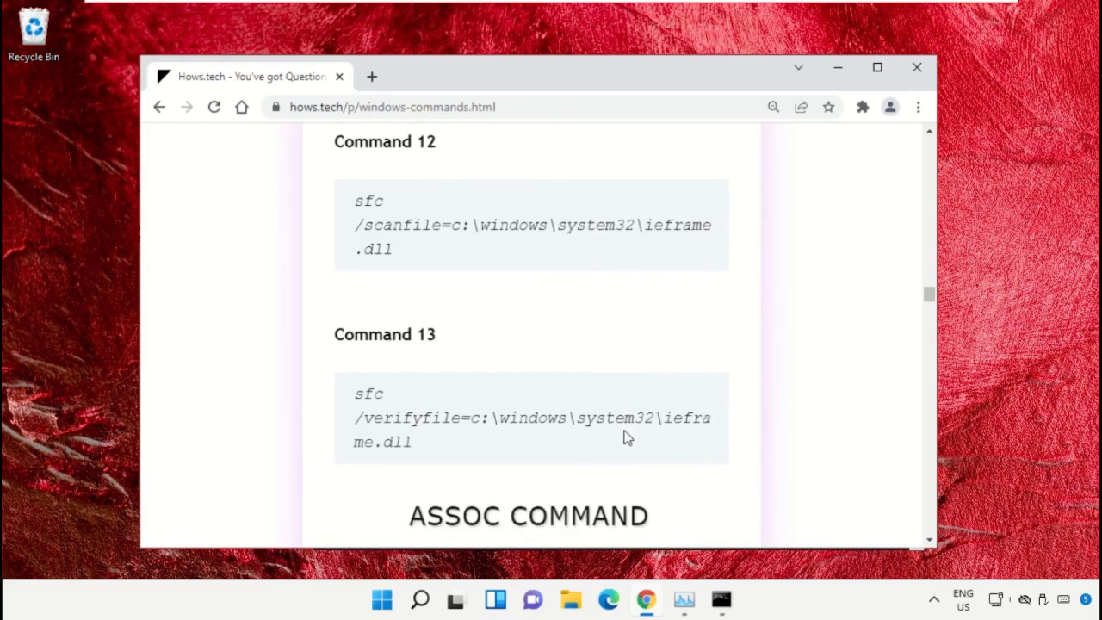
{"action": "triple_click", "coordinate": [489, 226]}
{"action": "right_click", "coordinate": [436, 225]}
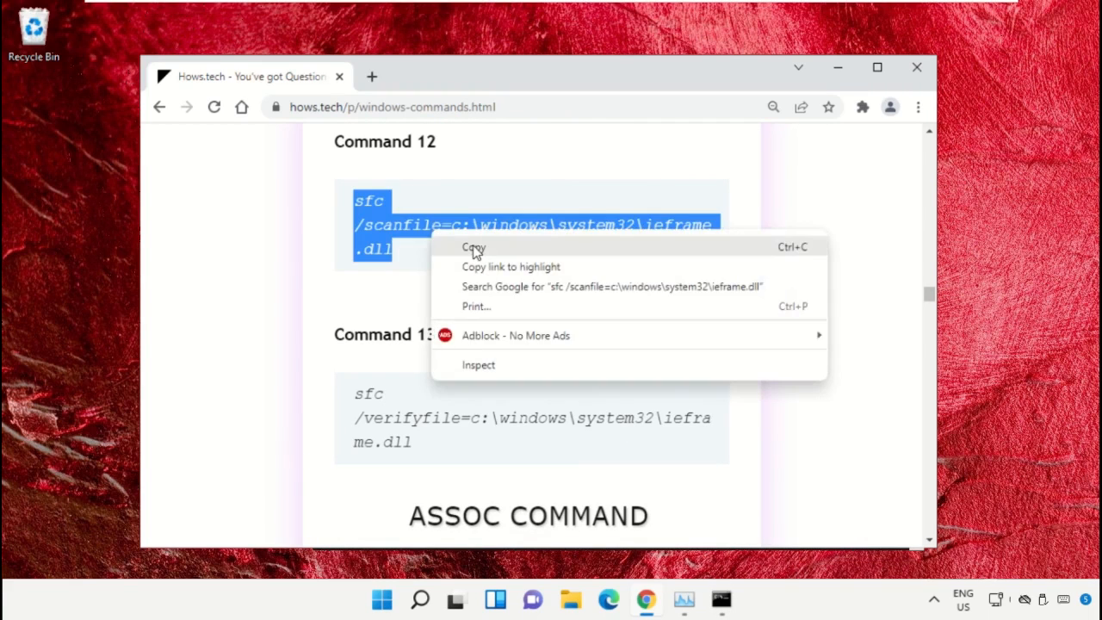
{"action": "left_click", "coordinate": [475, 250]}
Switch to the administrator Command Prompt and run the copied sfc /scanfile=c:\windows\system32\ieframe.dll command
{"action": "left_click", "coordinate": [719, 599]}
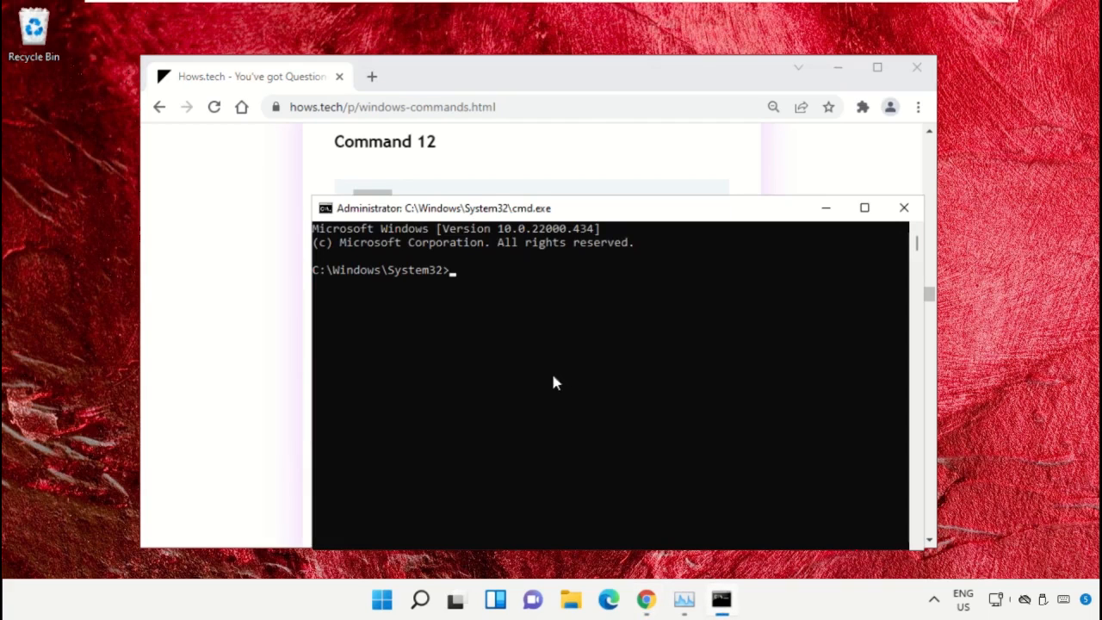
{"action": "right_click", "coordinate": [482, 266]}
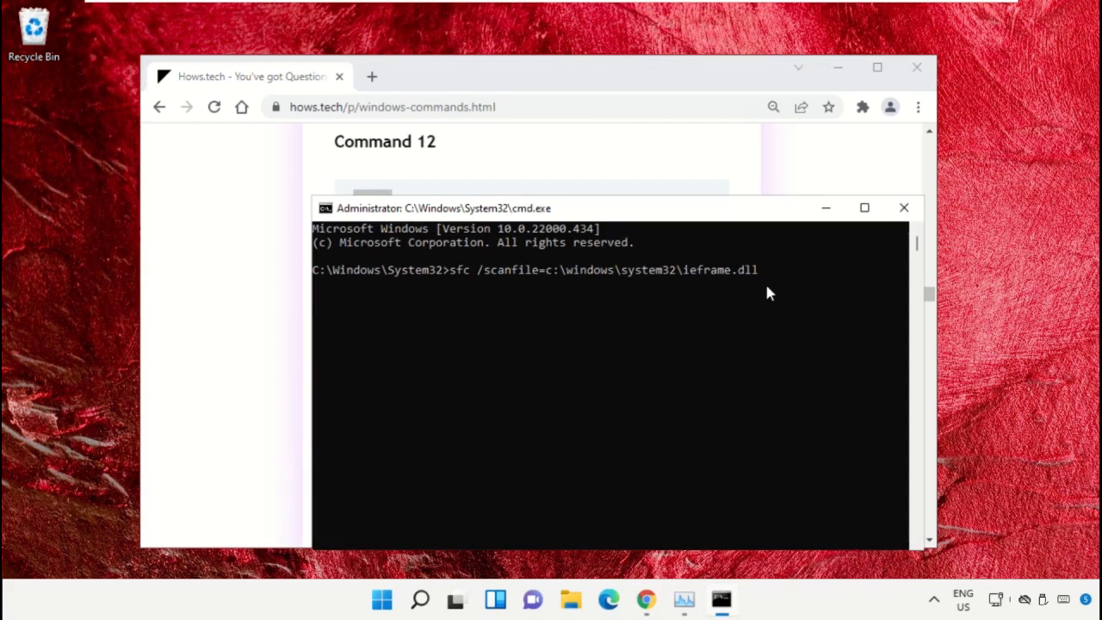
{"action": "key", "text": "Return"}
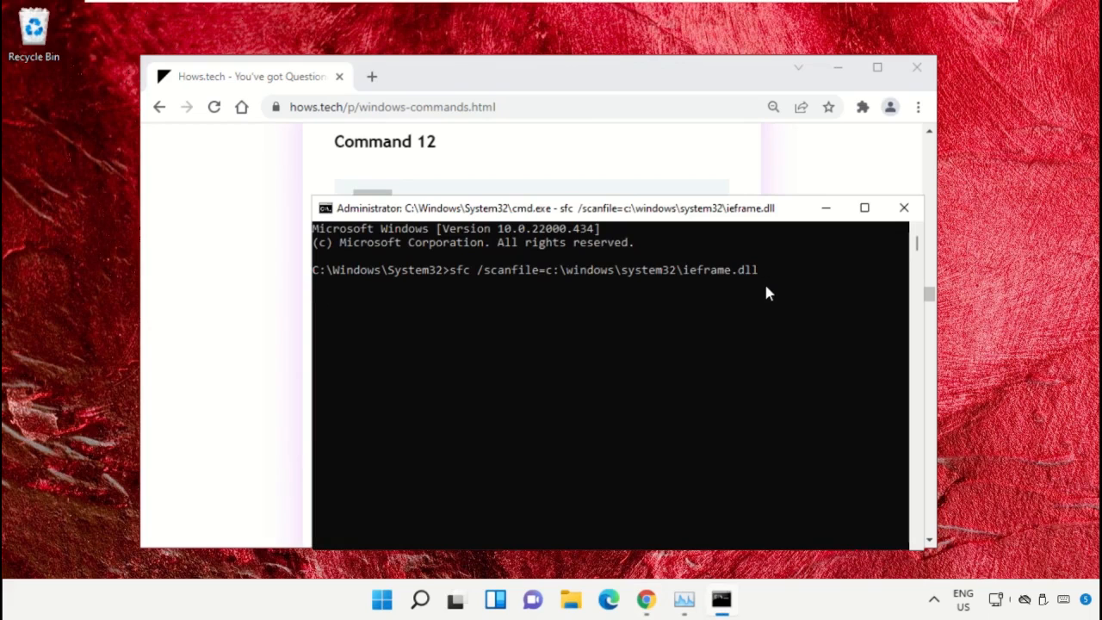
Return to Chrome and copy the Command 13 text, sfc /verifyfile=c:\windows\system32\ieframe.dll
{"action": "left_click", "coordinate": [653, 141]}
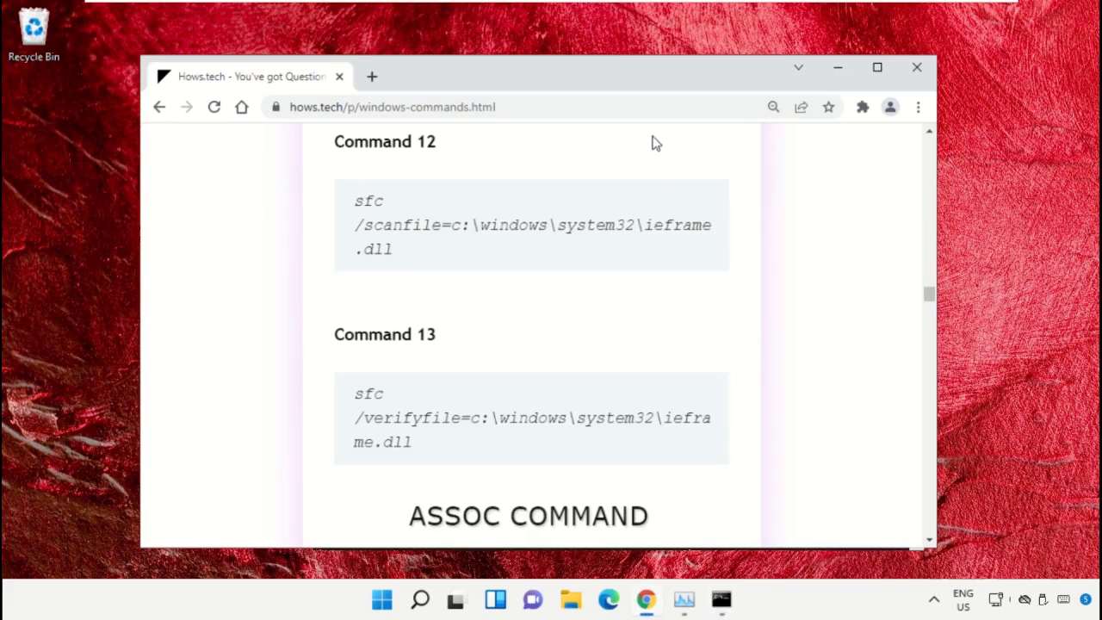
{"action": "triple_click", "coordinate": [478, 416]}
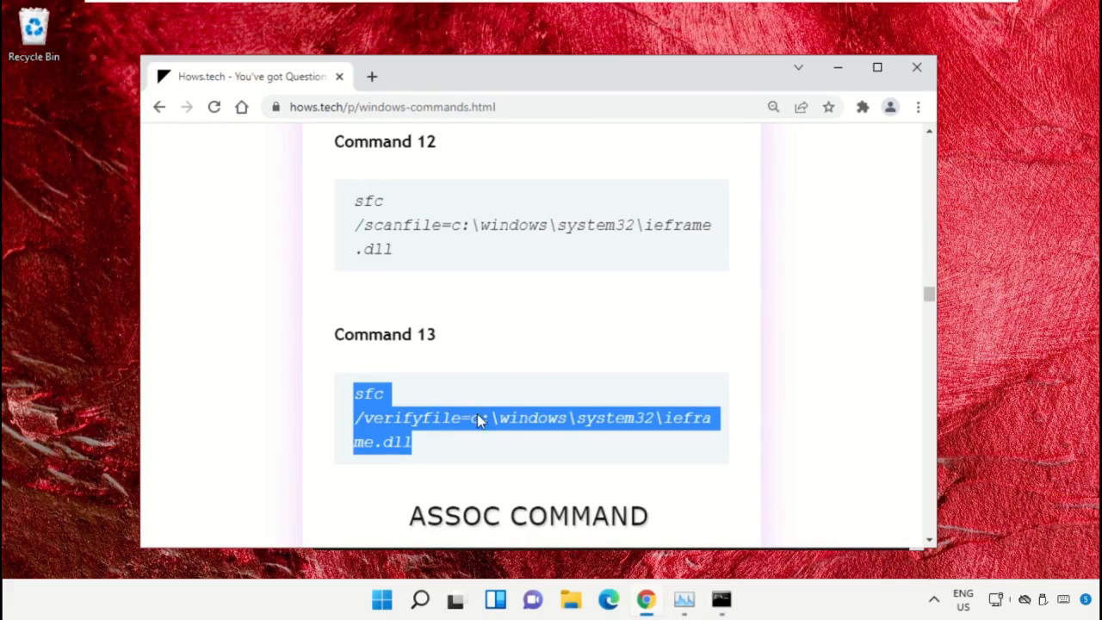
{"action": "right_click", "coordinate": [479, 417]}
{"action": "left_click", "coordinate": [564, 274]}
Switch to the Command Prompt and run the copied sfc /verifyfile=c:\windows\system32\ieframe.dll command
{"action": "left_click", "coordinate": [722, 600]}
{"action": "right_click", "coordinate": [547, 386]}
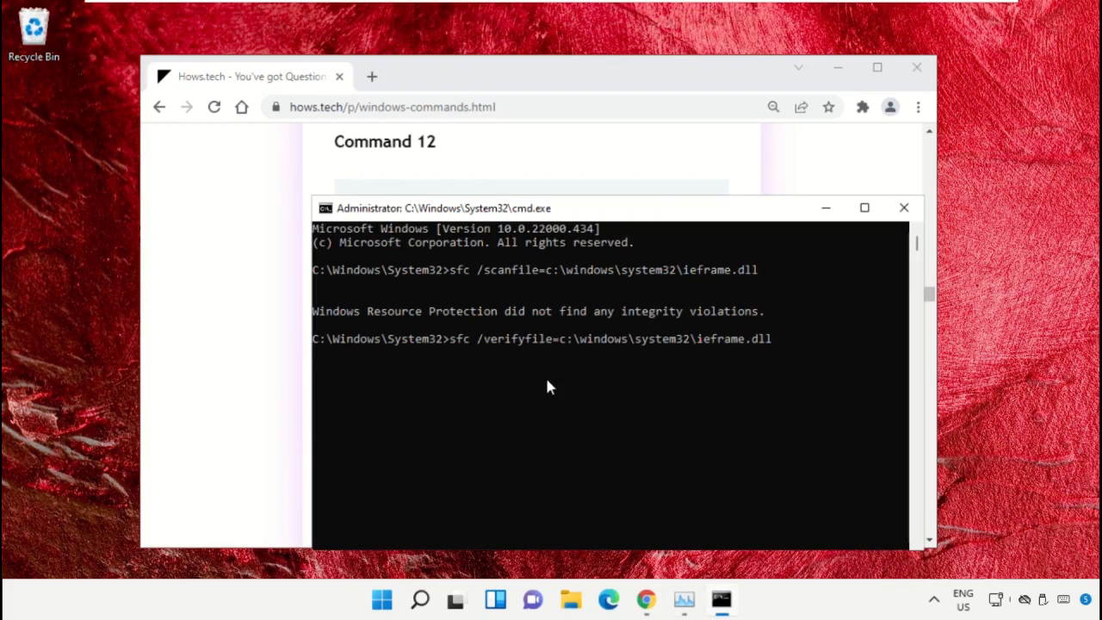
{"action": "key", "text": "Return"}
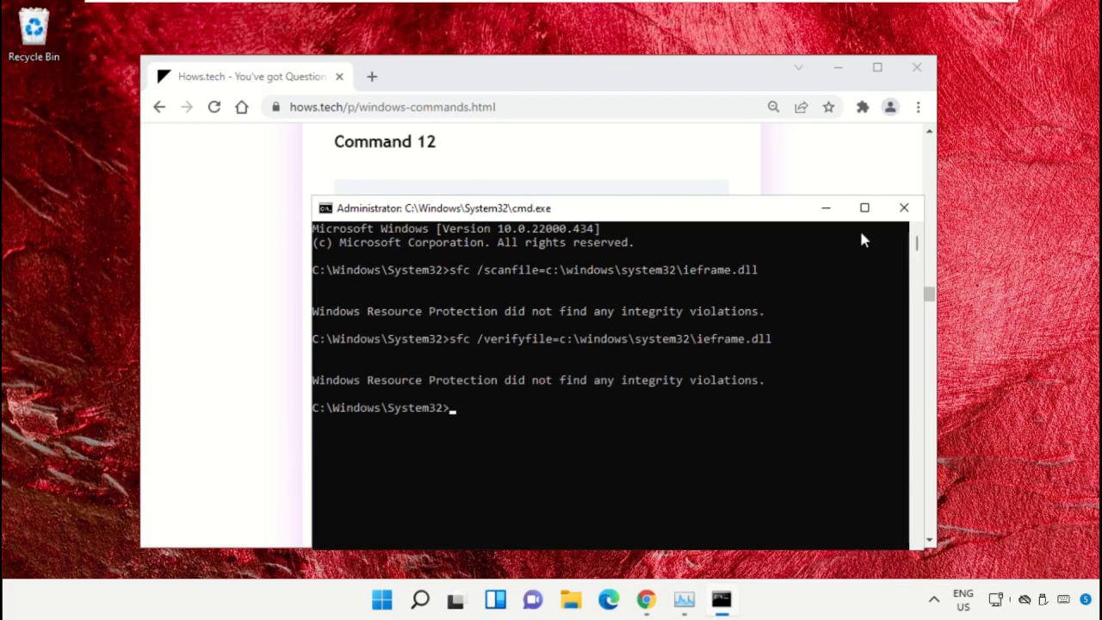
Exit the administrator Command Prompt with the exit command and minimize the Chrome window
{"action": "type", "text": "exit"}
{"action": "key", "text": "Return"}
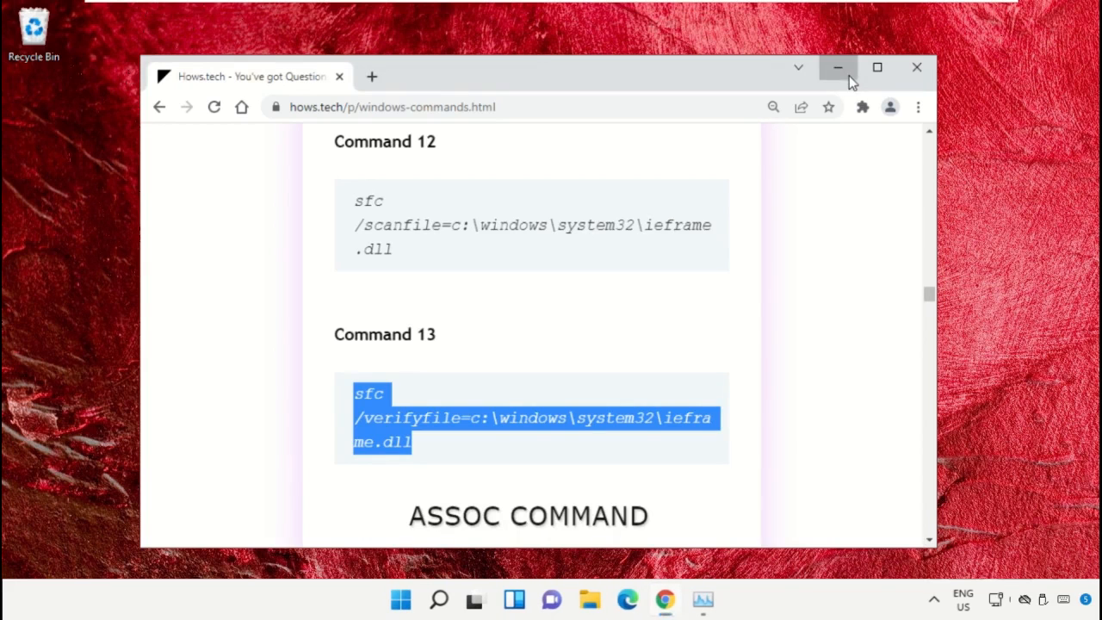
{"action": "left_click", "coordinate": [849, 76]}
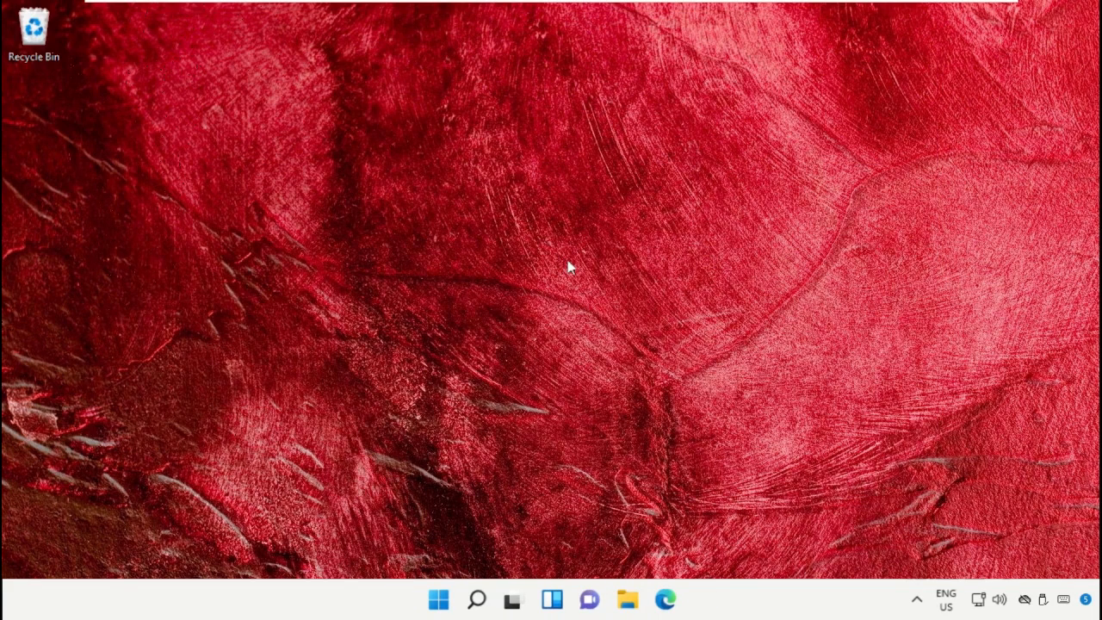
Open File Explorer and show the properties of the Backup folder in Documents
{"action": "left_click", "coordinate": [627, 599]}
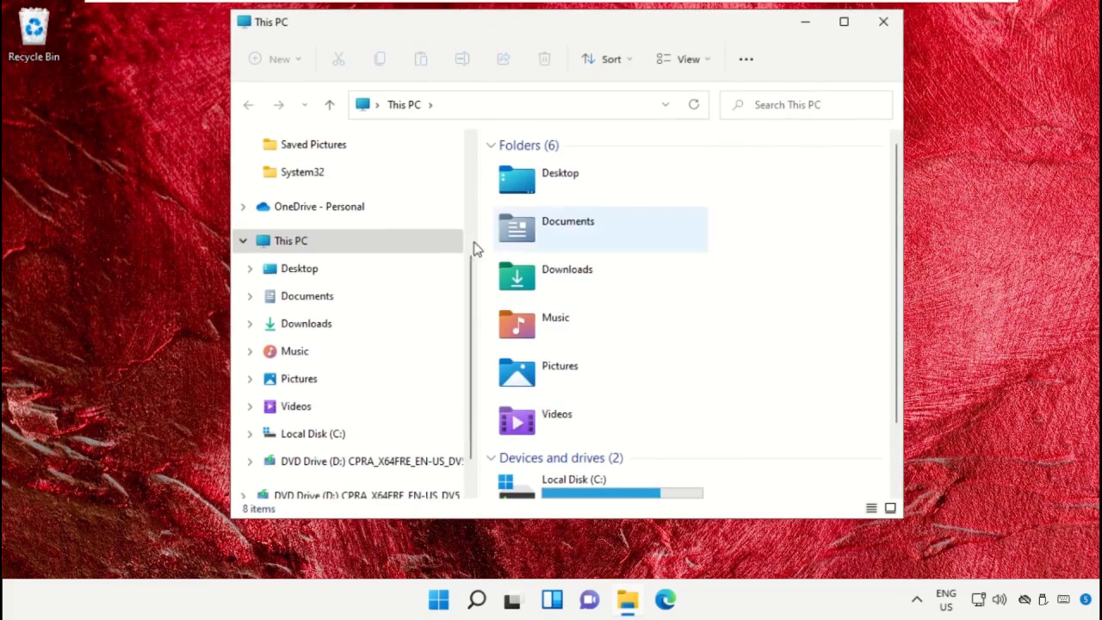
{"action": "left_click", "coordinate": [356, 301]}
{"action": "left_click", "coordinate": [531, 189]}
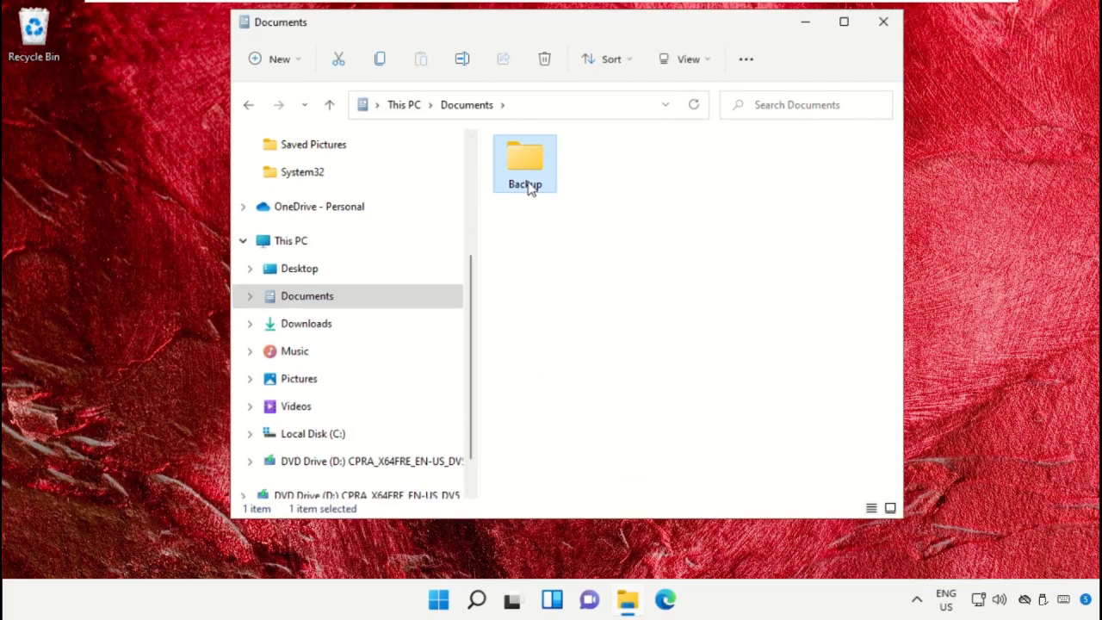
{"action": "right_click", "coordinate": [528, 169]}
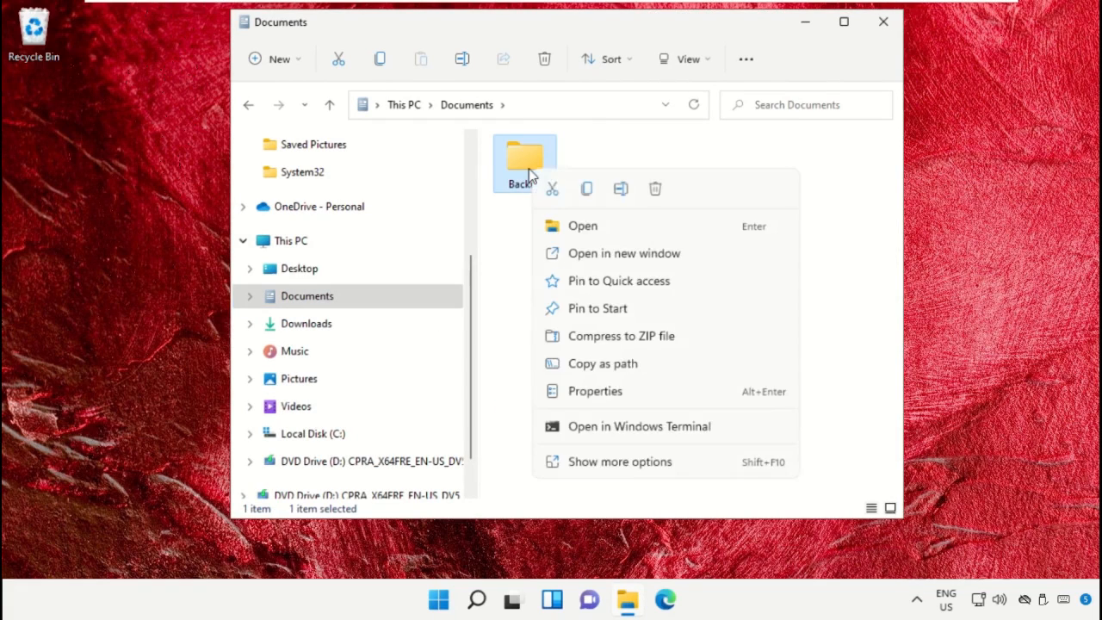
{"action": "left_click", "coordinate": [628, 396]}
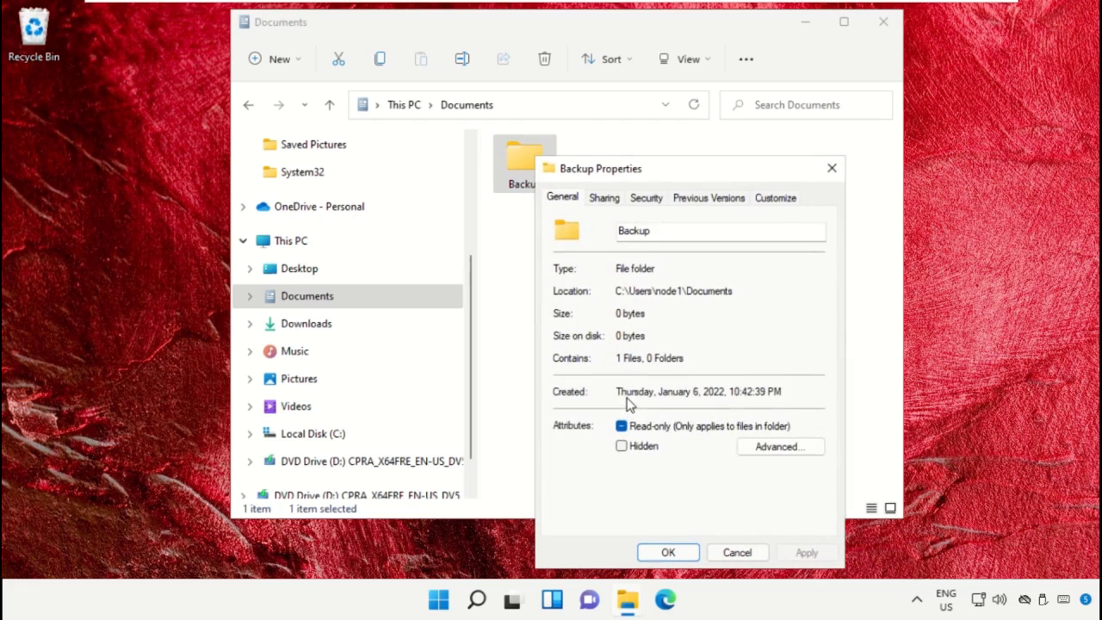
Turn on Share this folder in the Backup folder's Advanced Sharing settings
{"action": "left_click_drag", "start_coordinate": [659, 174], "coordinate": [524, 54]}
{"action": "left_click", "coordinate": [489, 76]}
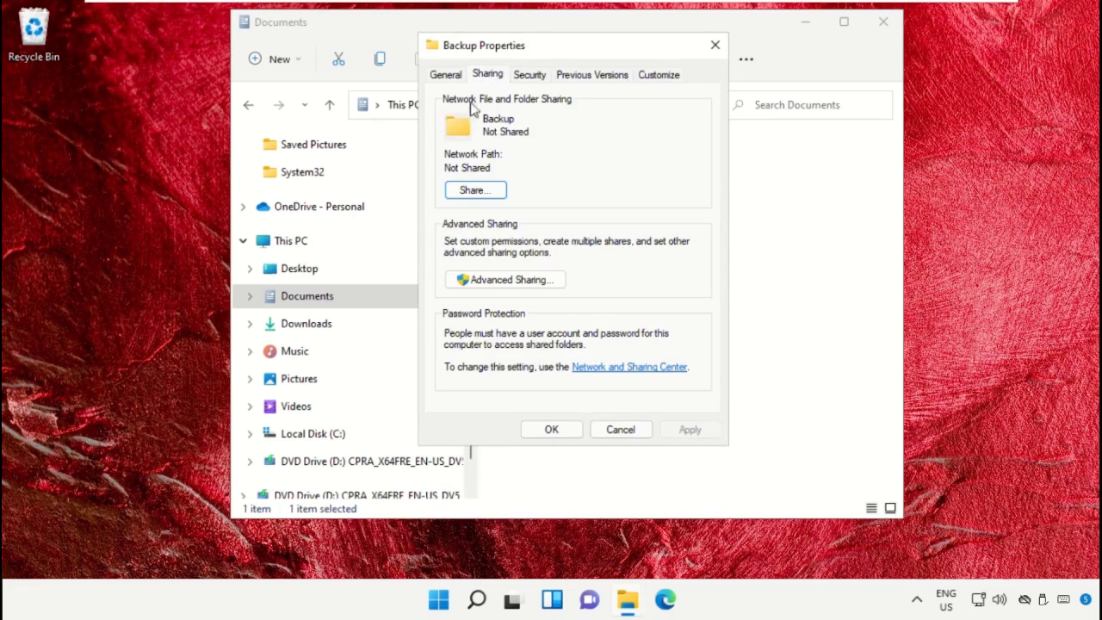
{"action": "left_click", "coordinate": [477, 277]}
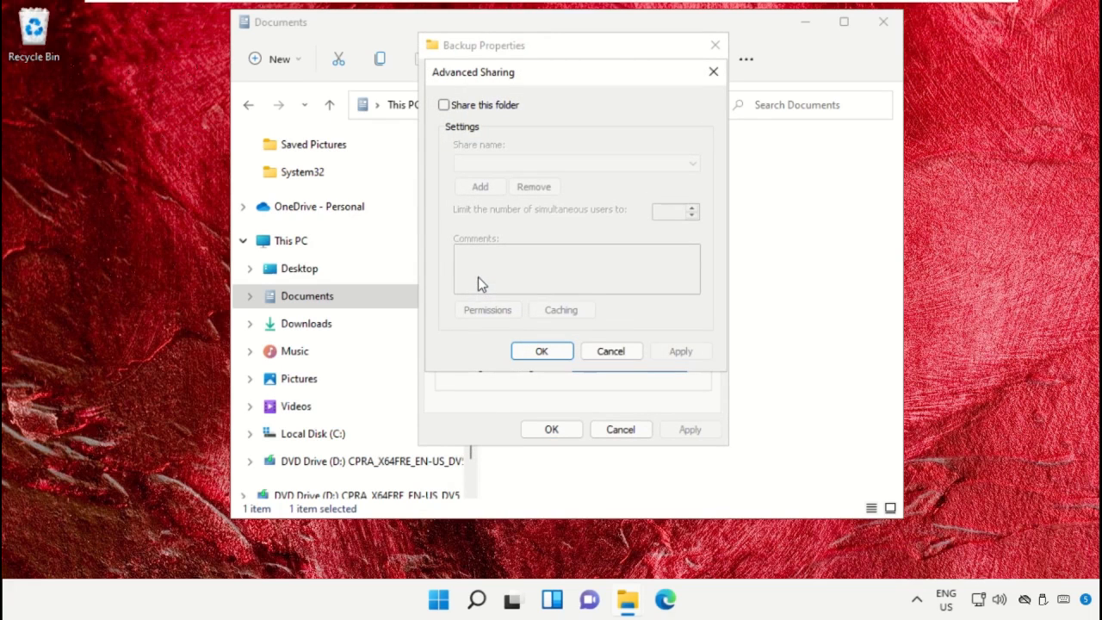
{"action": "left_click", "coordinate": [443, 105]}
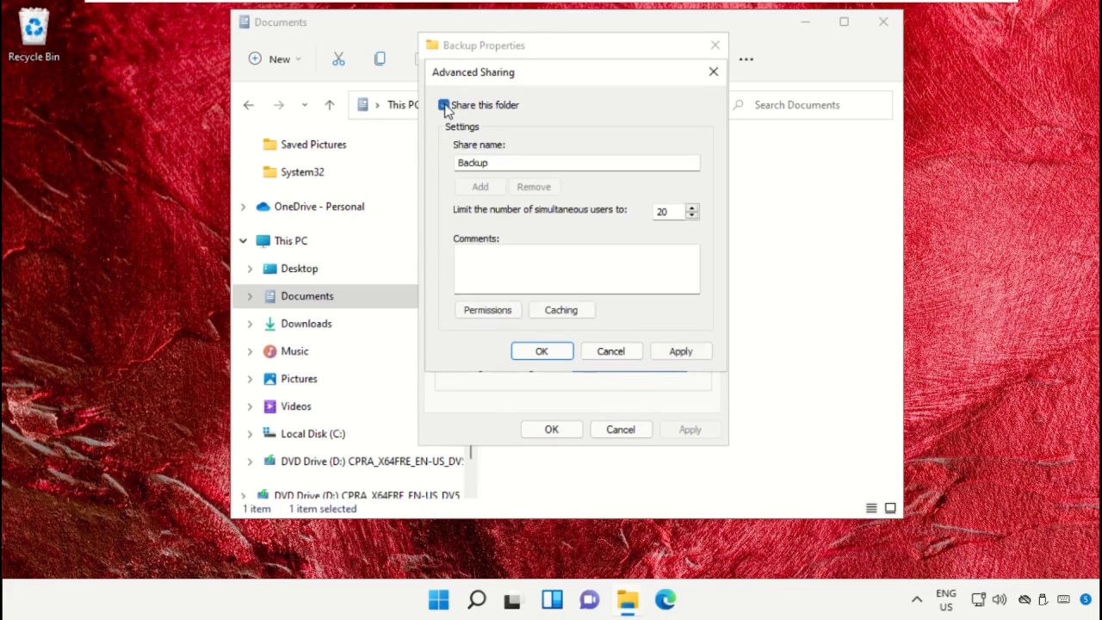
Allow Everyone Full Control in the Backup share permissions, apply the sharing settings and close the folder's properties
{"action": "left_click", "coordinate": [479, 315]}
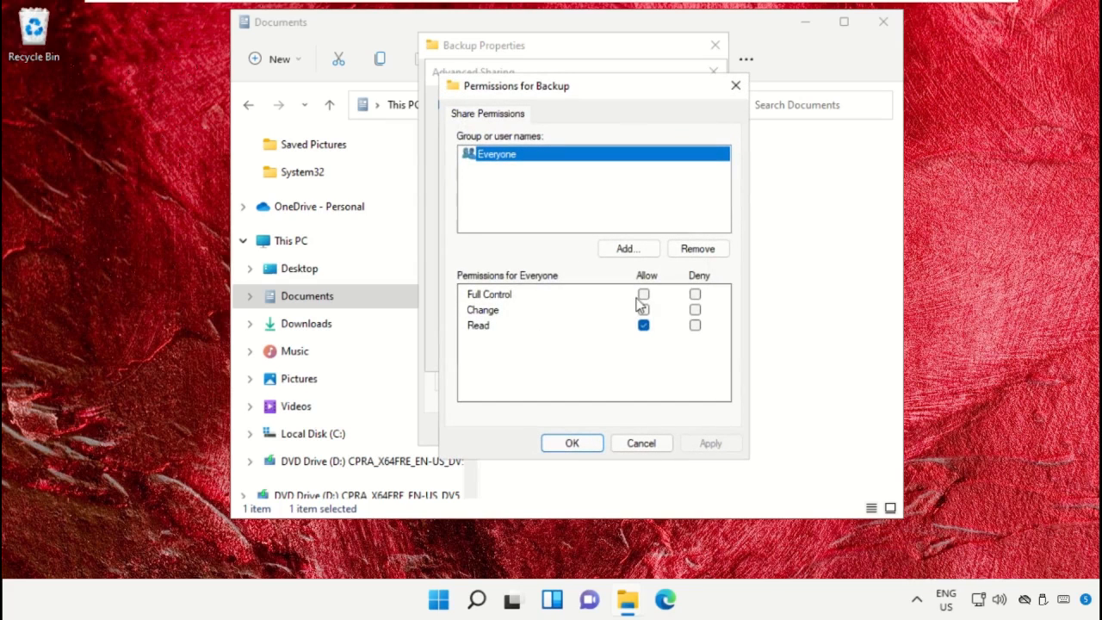
{"action": "left_click", "coordinate": [642, 295]}
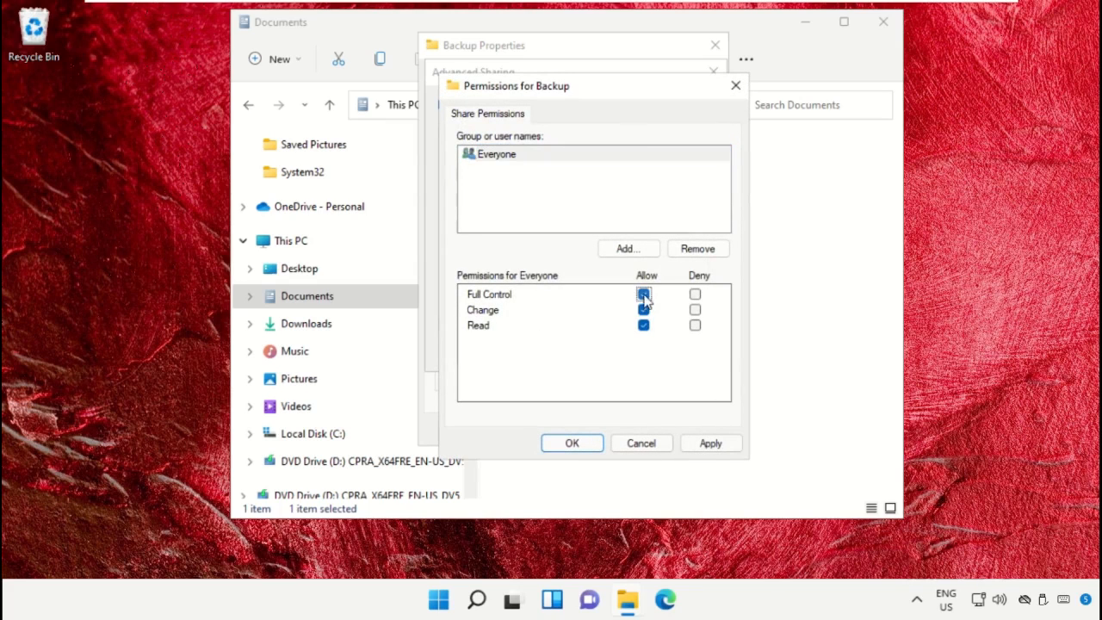
{"action": "left_click", "coordinate": [491, 164]}
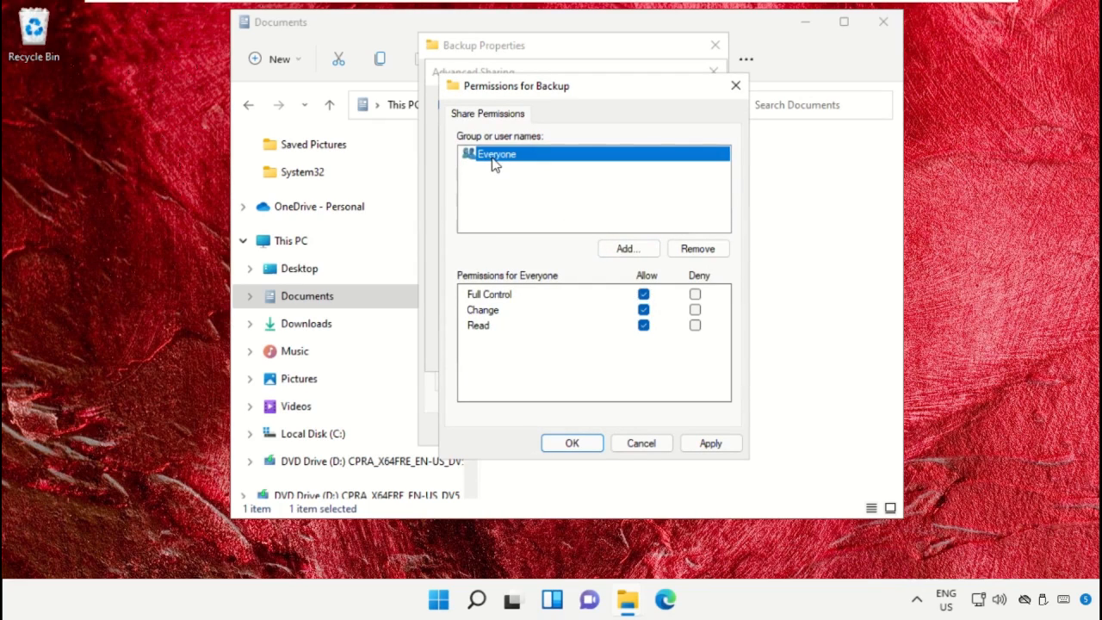
{"action": "left_click", "coordinate": [710, 442]}
{"action": "left_click", "coordinate": [572, 444]}
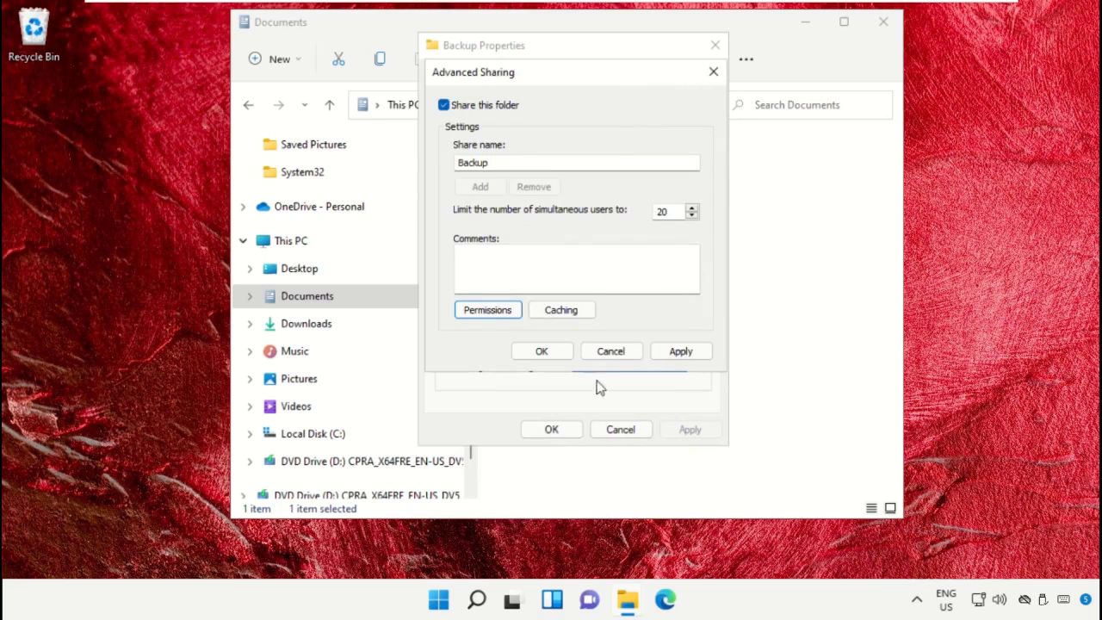
{"action": "left_click", "coordinate": [664, 354]}
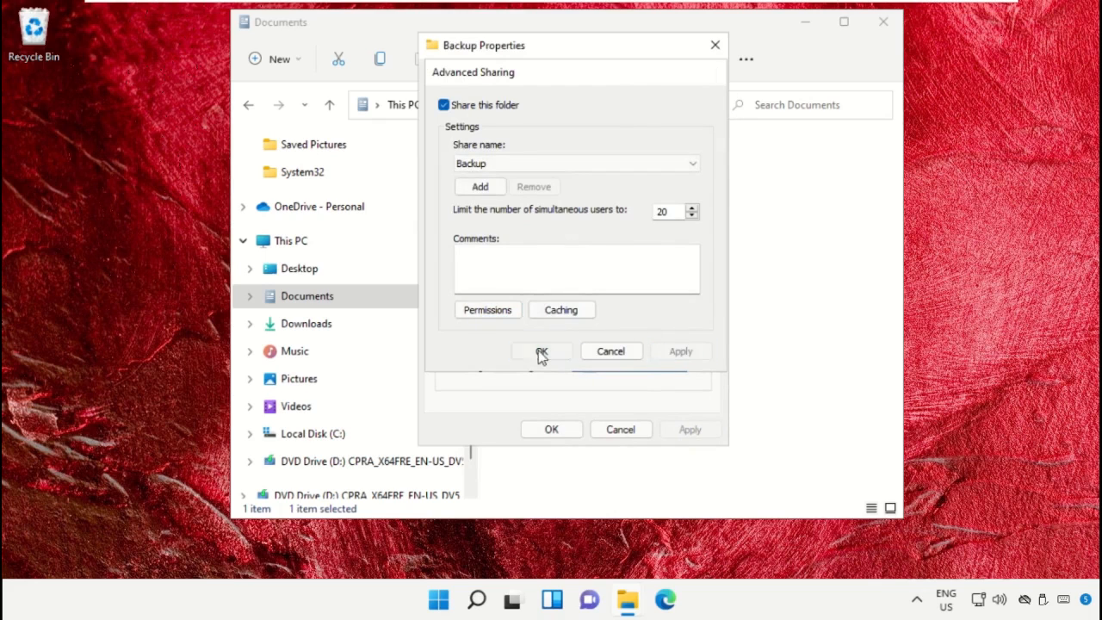
{"action": "left_click", "coordinate": [542, 351]}
{"action": "left_click", "coordinate": [549, 430]}
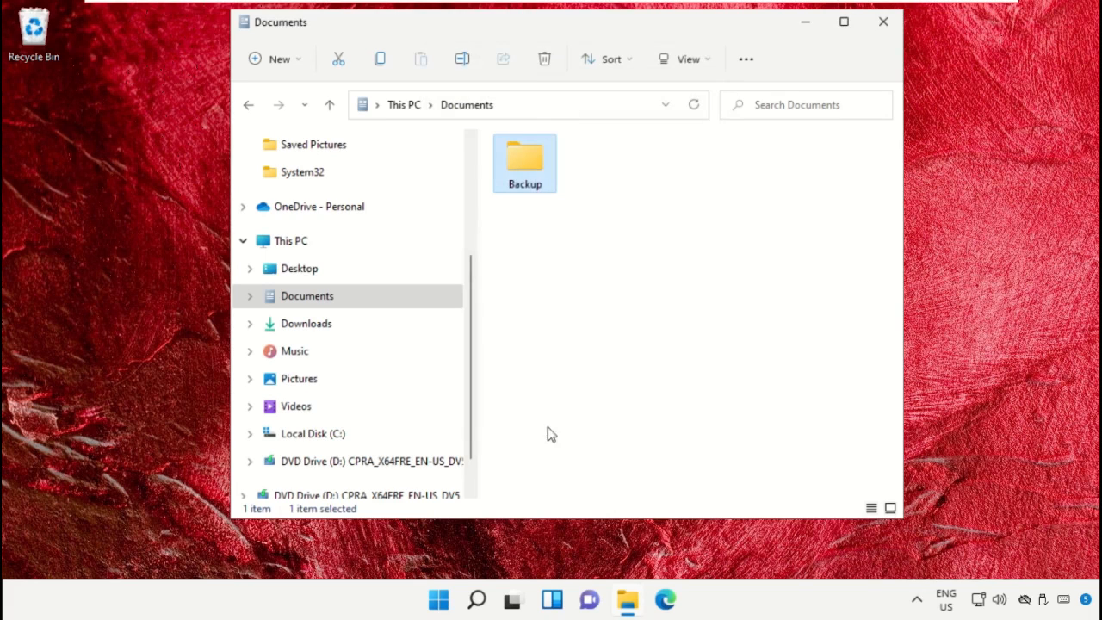
Reopen the Backup folder's properties and start editing its security permissions
{"action": "left_click", "coordinate": [654, 294]}
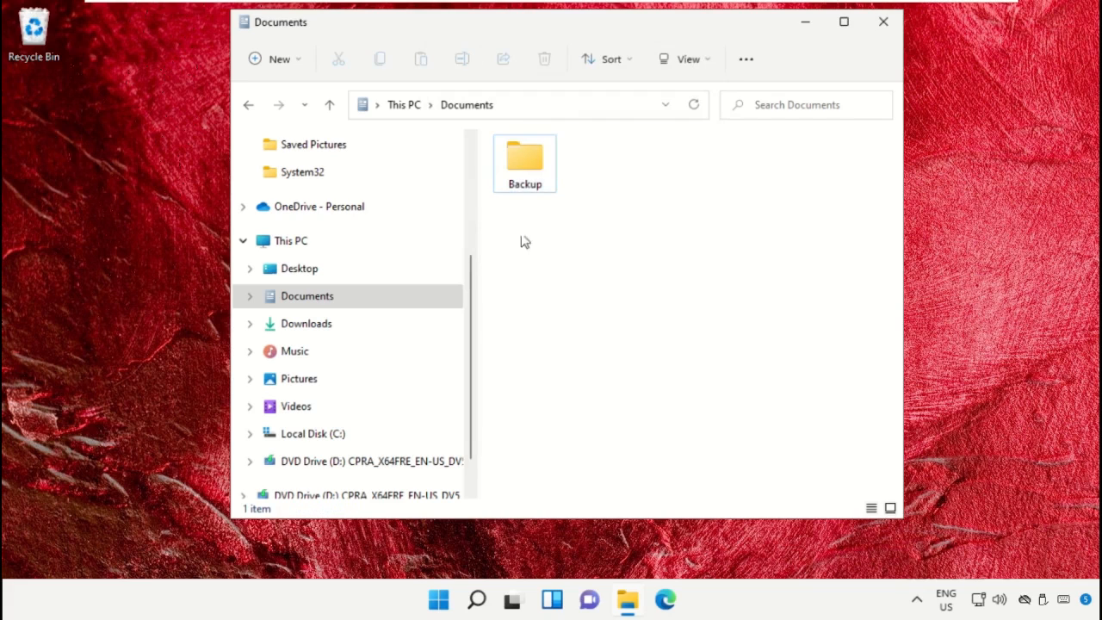
{"action": "right_click", "coordinate": [535, 187]}
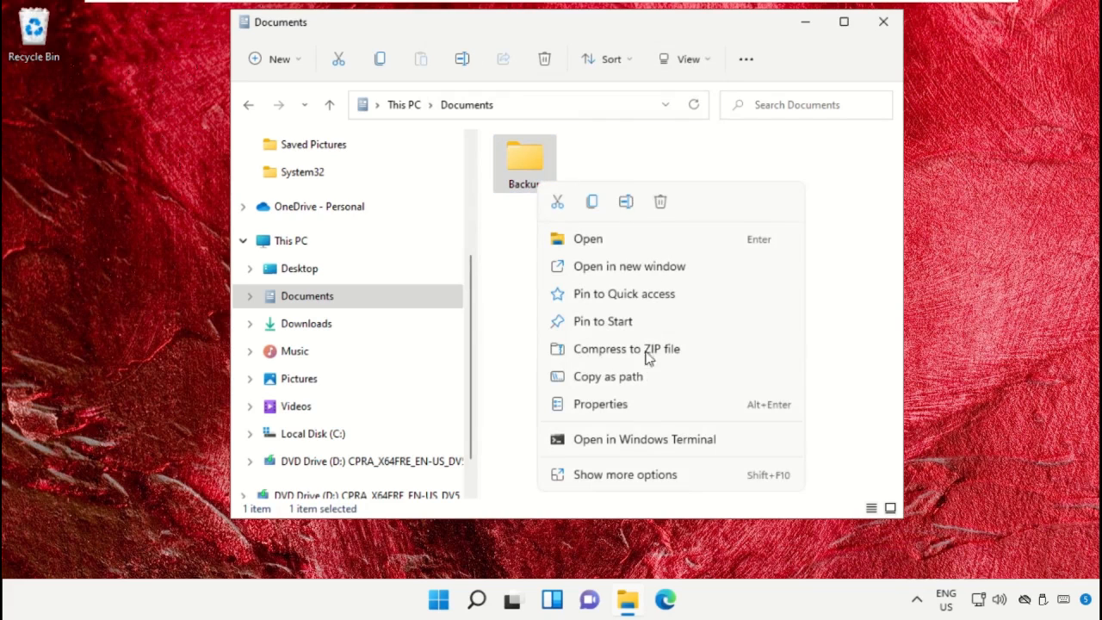
{"action": "left_click", "coordinate": [637, 405]}
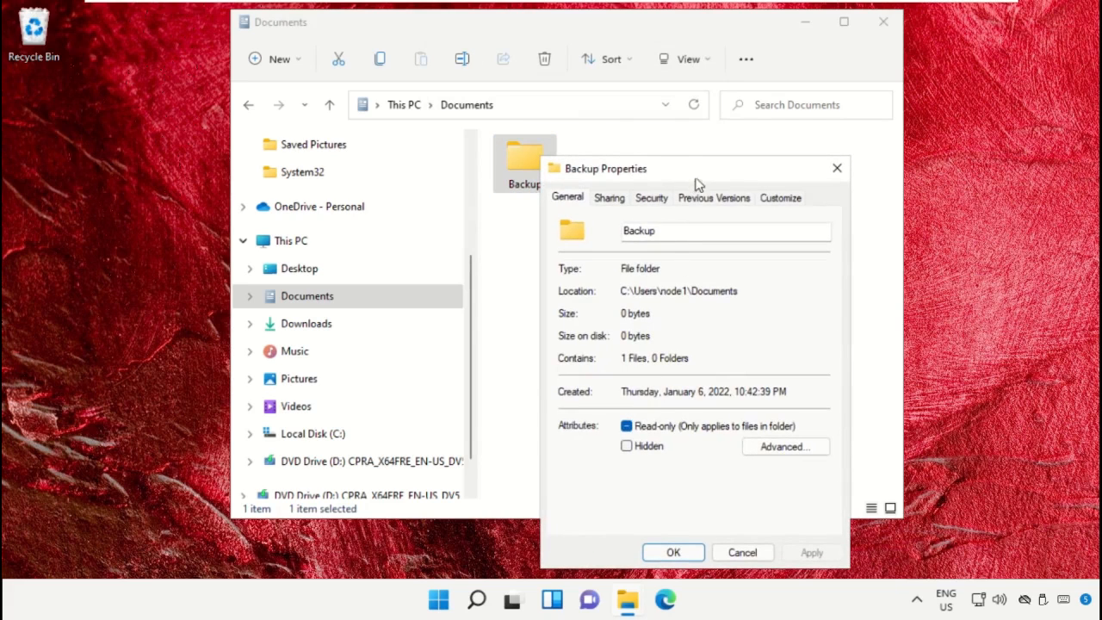
{"action": "left_click_drag", "start_coordinate": [693, 177], "coordinate": [562, 40]}
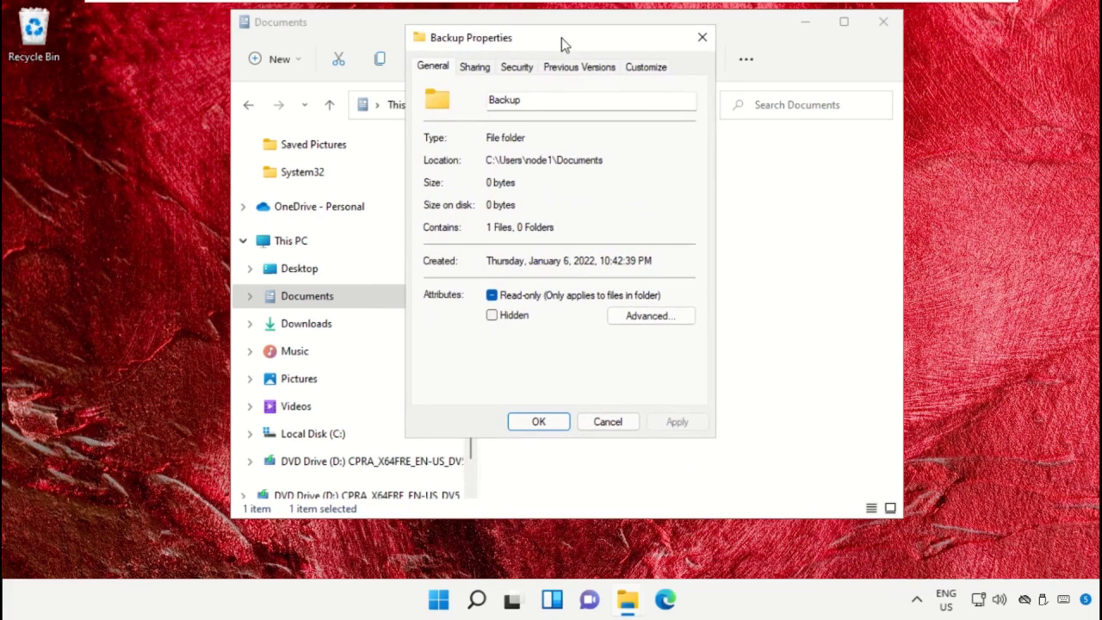
{"action": "left_click", "coordinate": [521, 68]}
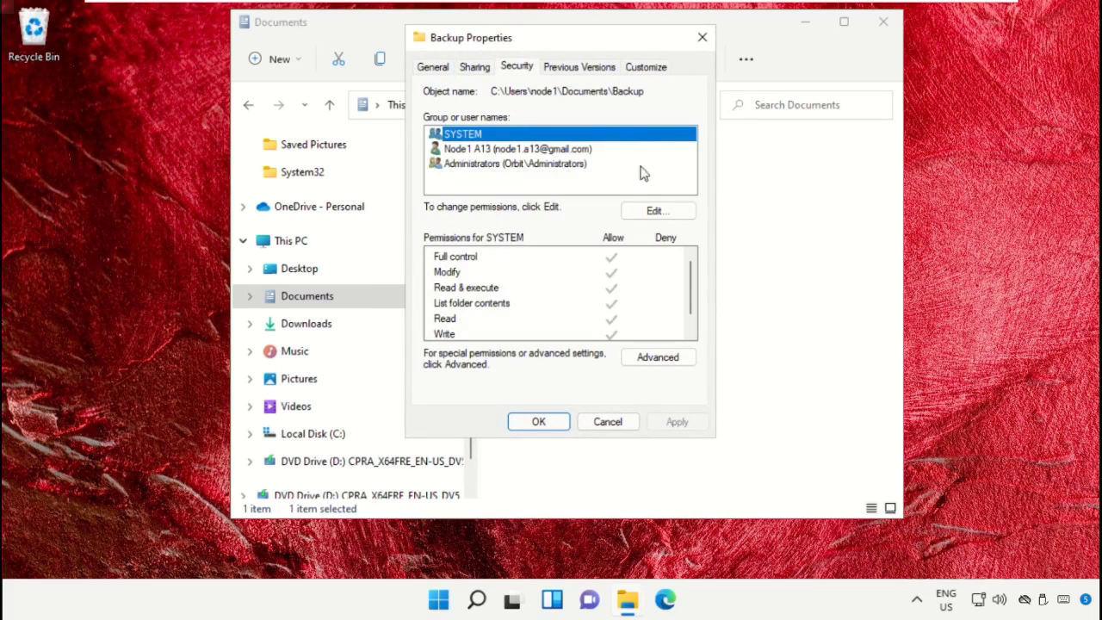
{"action": "left_click", "coordinate": [654, 215]}
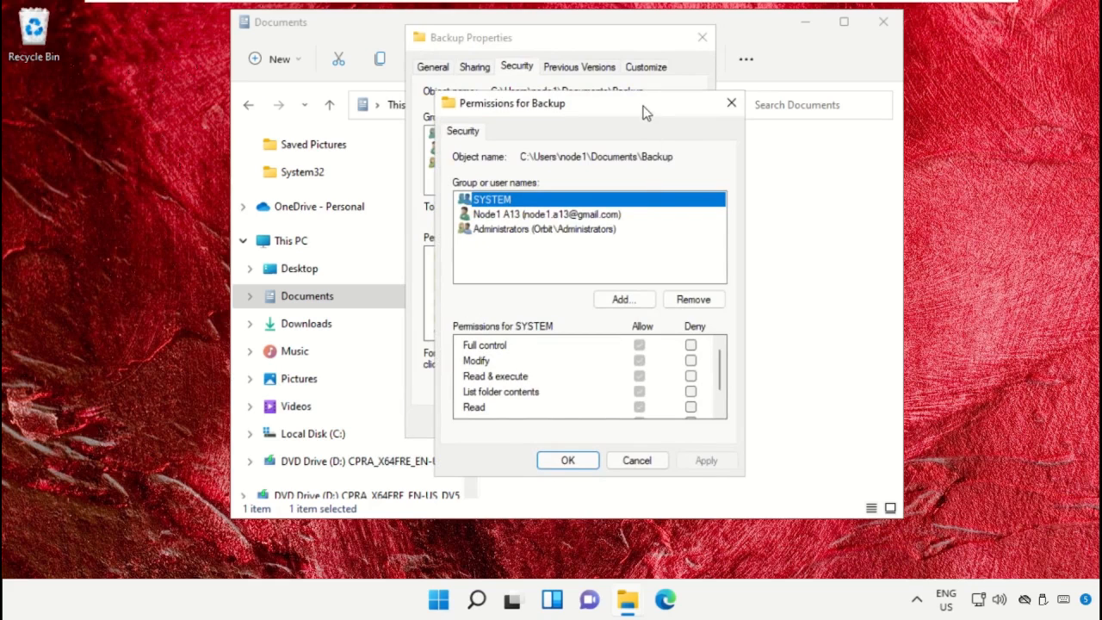
Find the Everyone group through the advanced user search and add it to the Backup folder's security permissions
{"action": "left_click_drag", "start_coordinate": [645, 112], "coordinate": [617, 58]}
{"action": "left_click", "coordinate": [605, 245]}
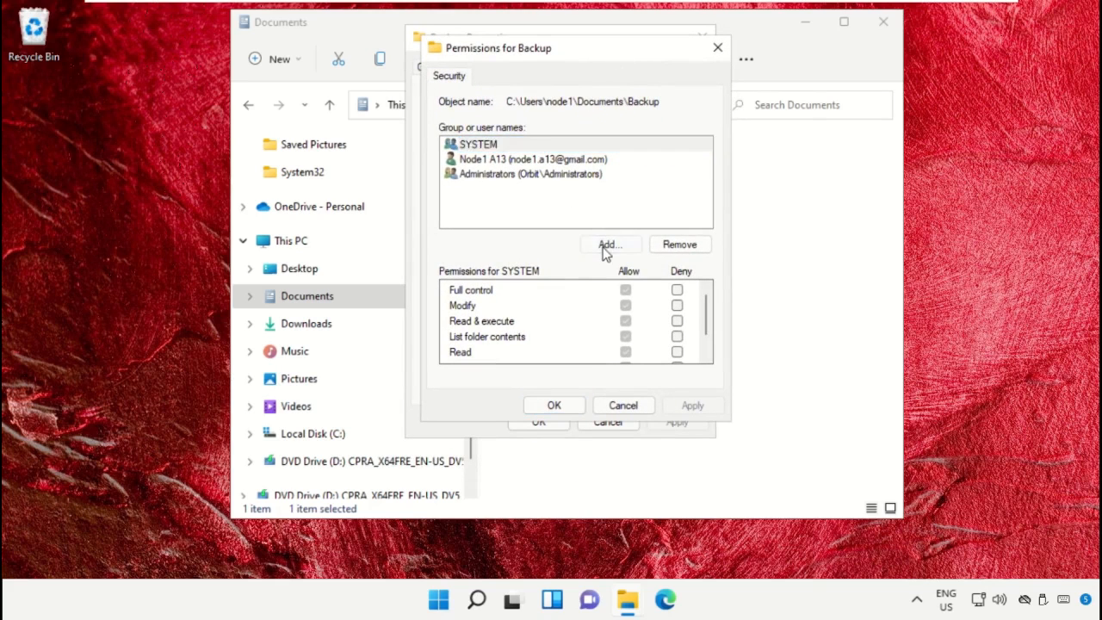
{"action": "left_click", "coordinate": [472, 259]}
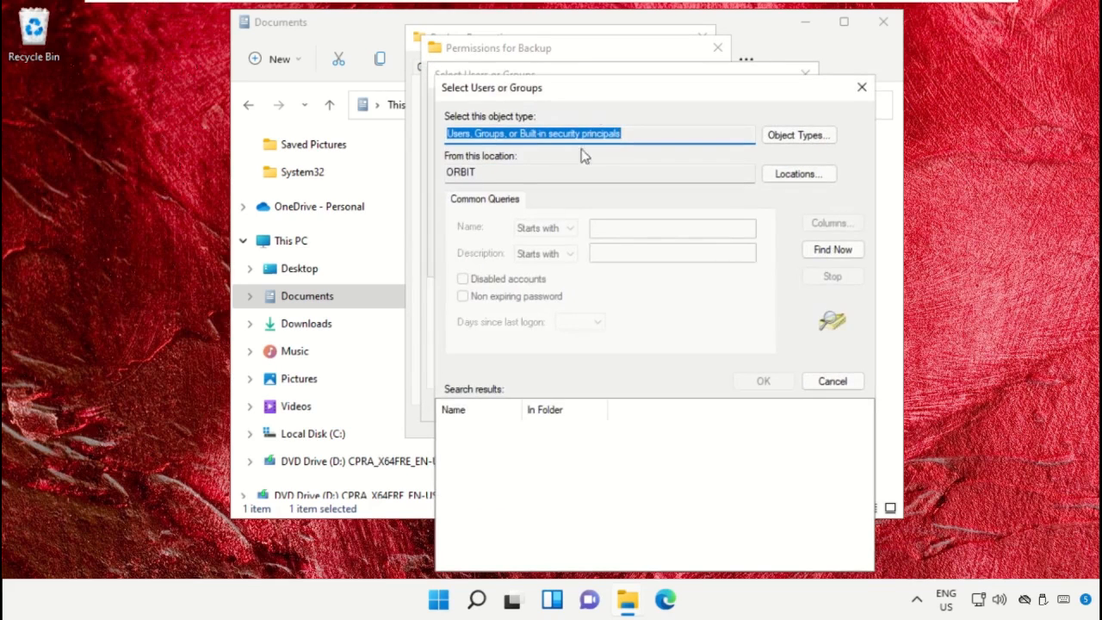
{"action": "left_click_drag", "start_coordinate": [605, 94], "coordinate": [587, 48]}
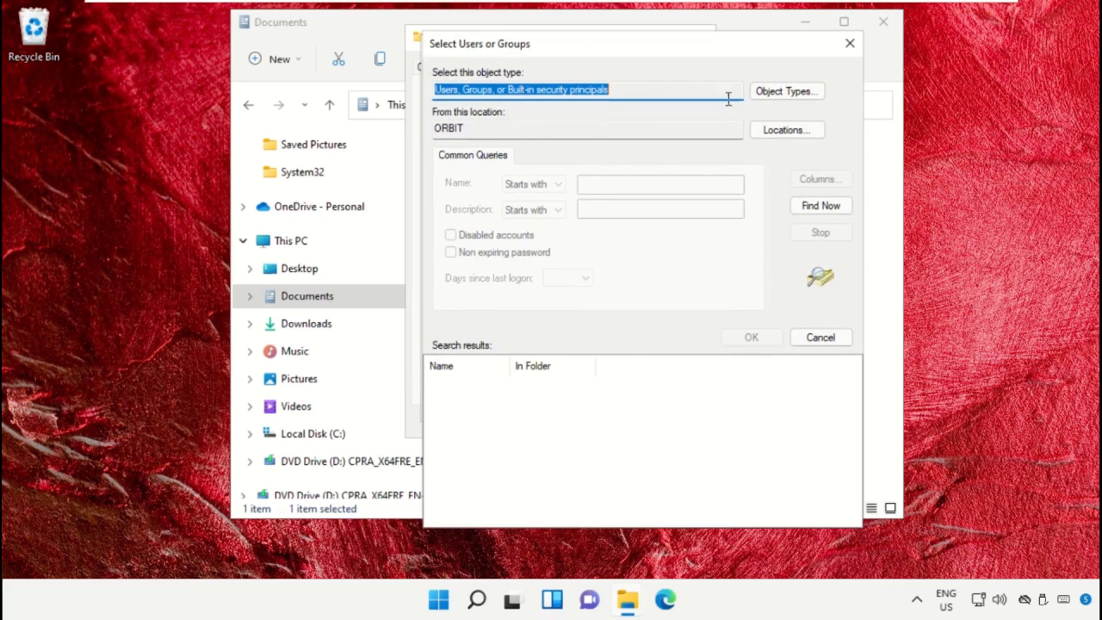
{"action": "left_click", "coordinate": [809, 210]}
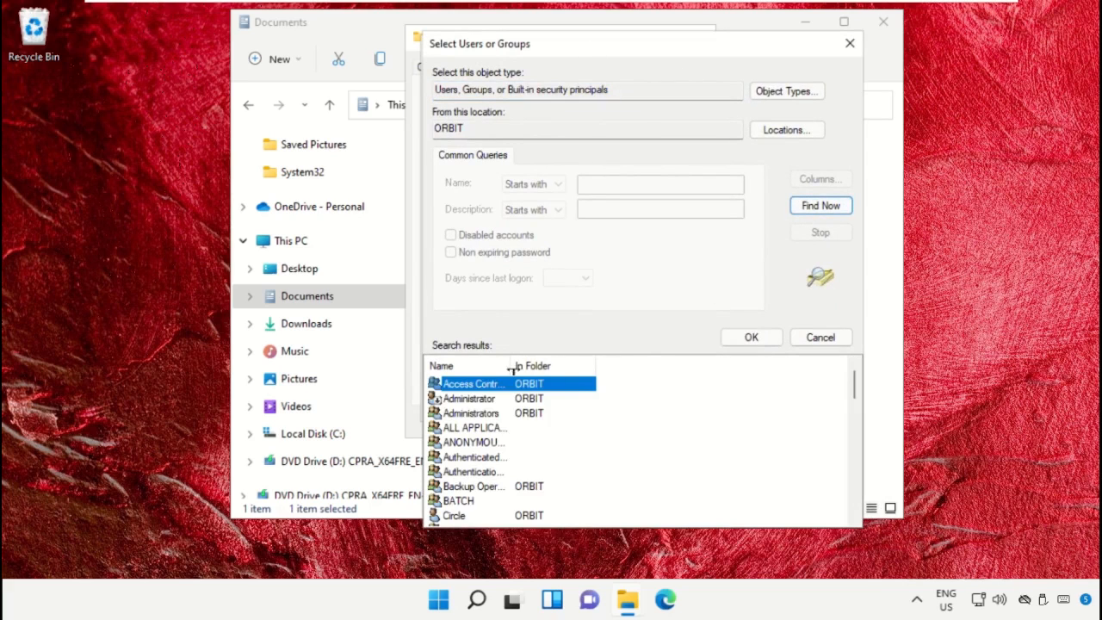
{"action": "left_click_drag", "start_coordinate": [506, 365], "coordinate": [604, 360]}
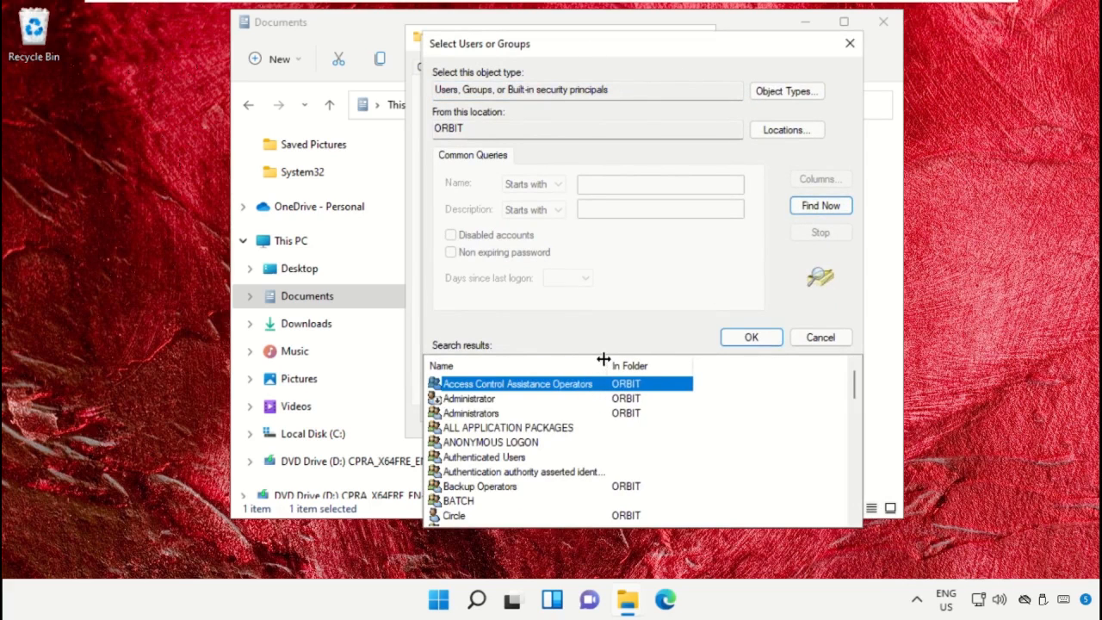
{"action": "scroll", "coordinate": [570, 460], "scroll_direction": "down", "scroll_amount": 5}
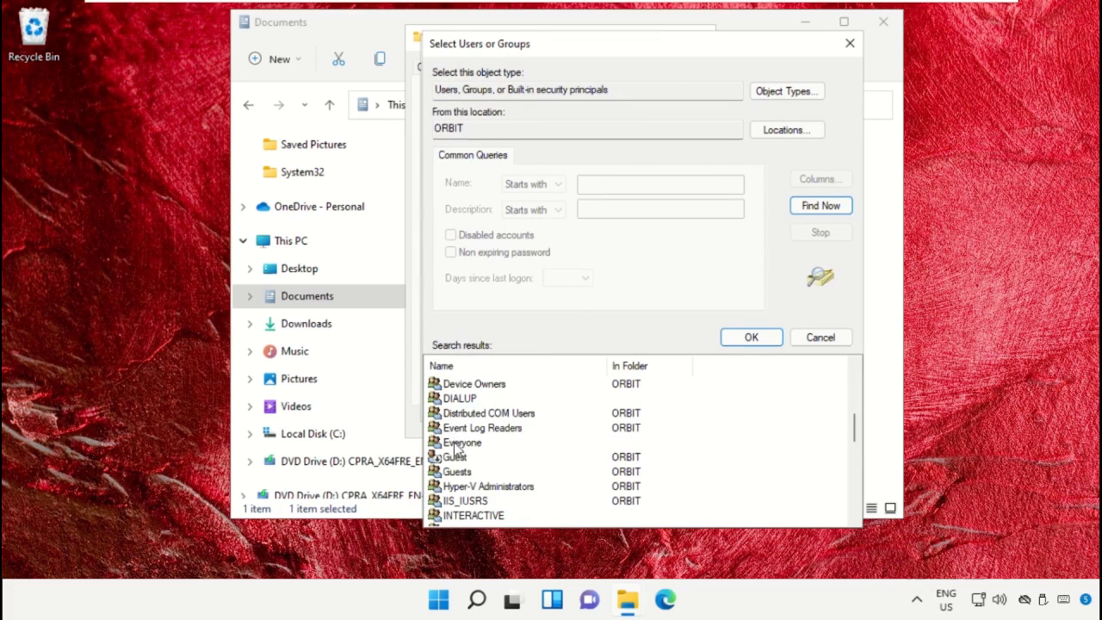
{"action": "left_click", "coordinate": [456, 444]}
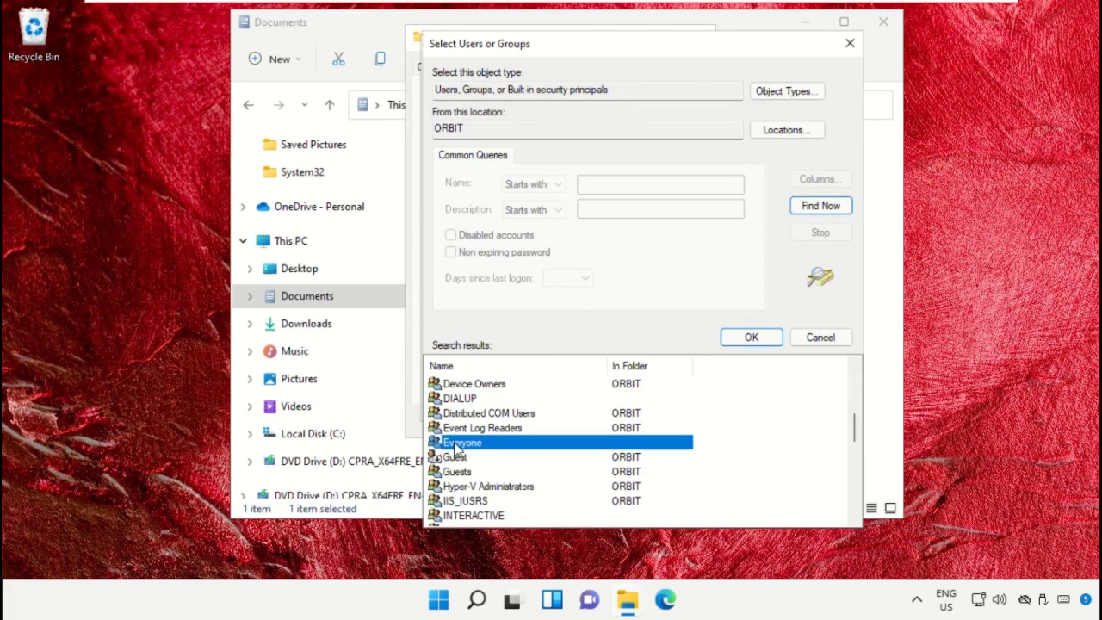
{"action": "left_click", "coordinate": [760, 342]}
{"action": "left_click", "coordinate": [706, 261]}
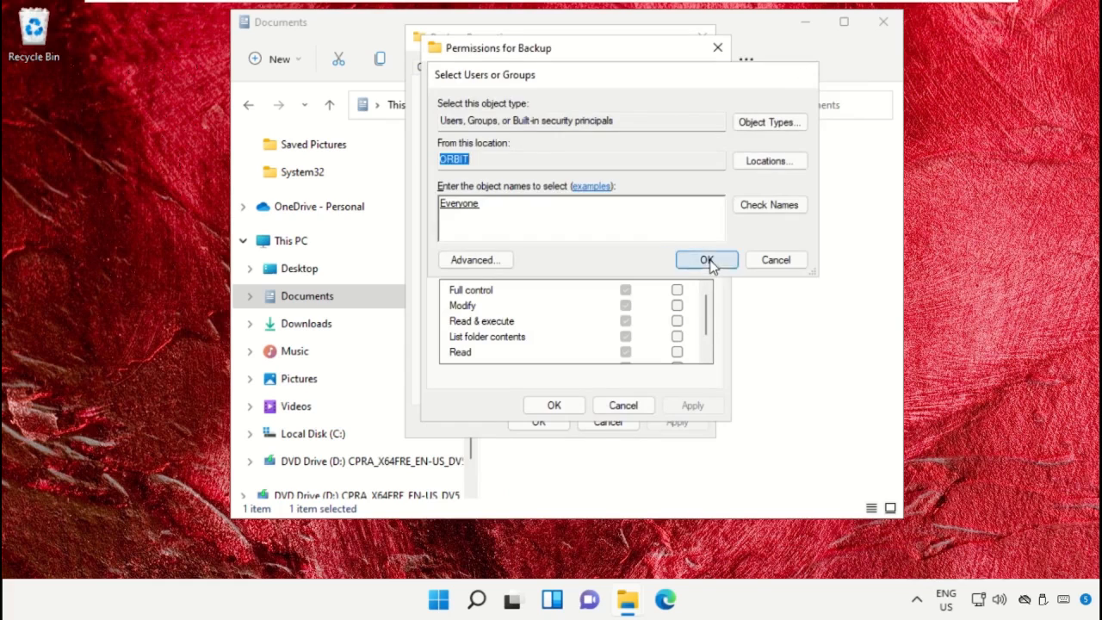
Allow Everyone Full control on the Backup folder, apply the security change, and close the properties and File Explorer
{"action": "left_click", "coordinate": [482, 148]}
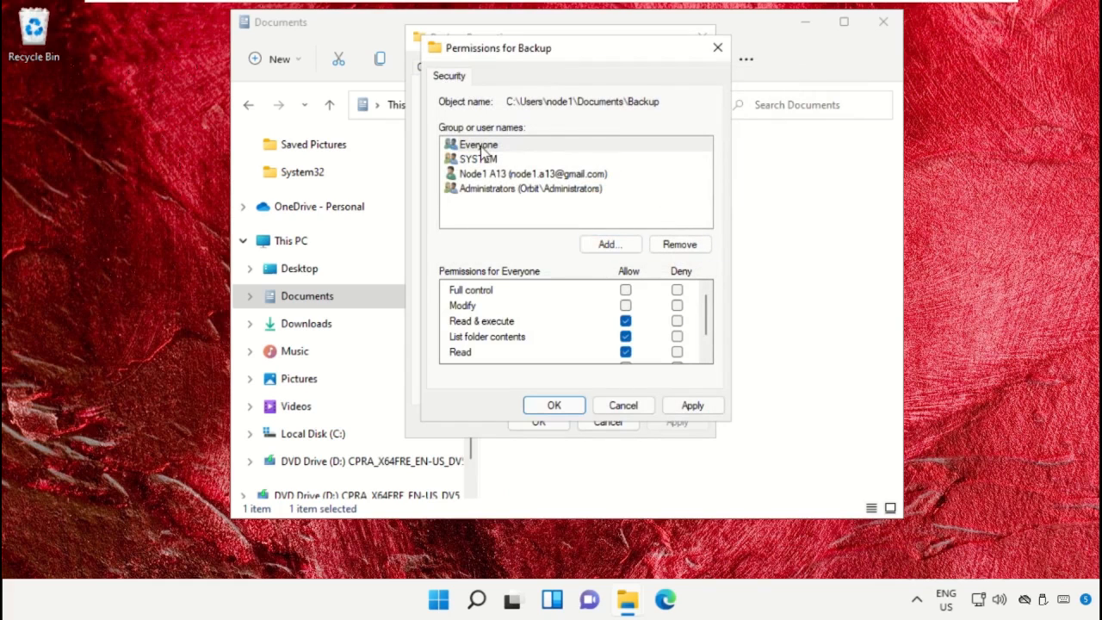
{"action": "left_click", "coordinate": [626, 291]}
{"action": "left_click", "coordinate": [691, 405]}
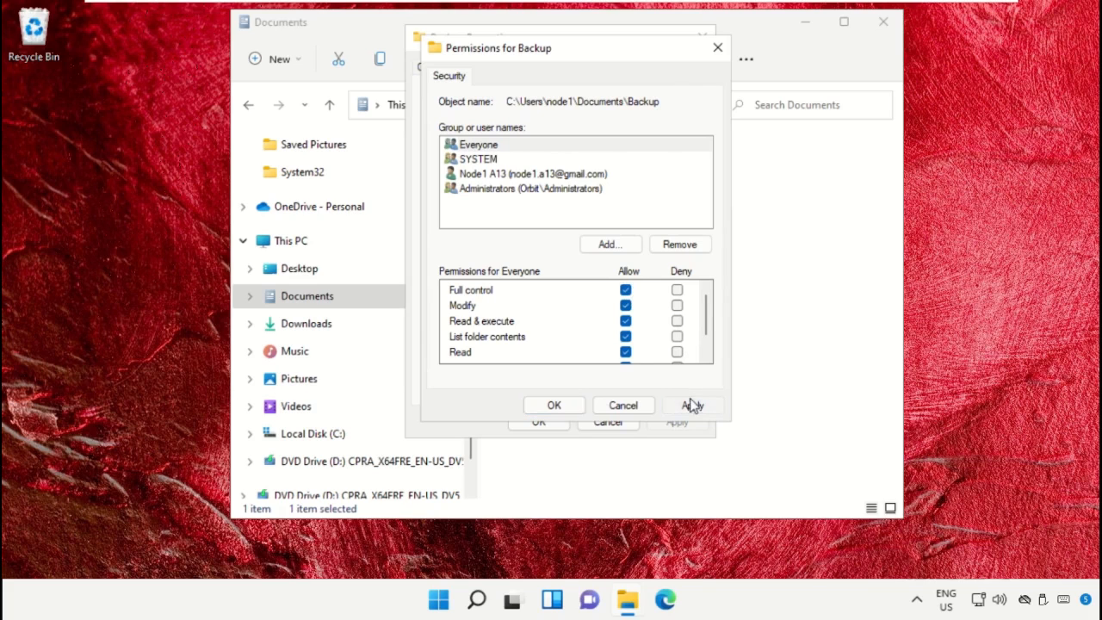
{"action": "left_click", "coordinate": [554, 405]}
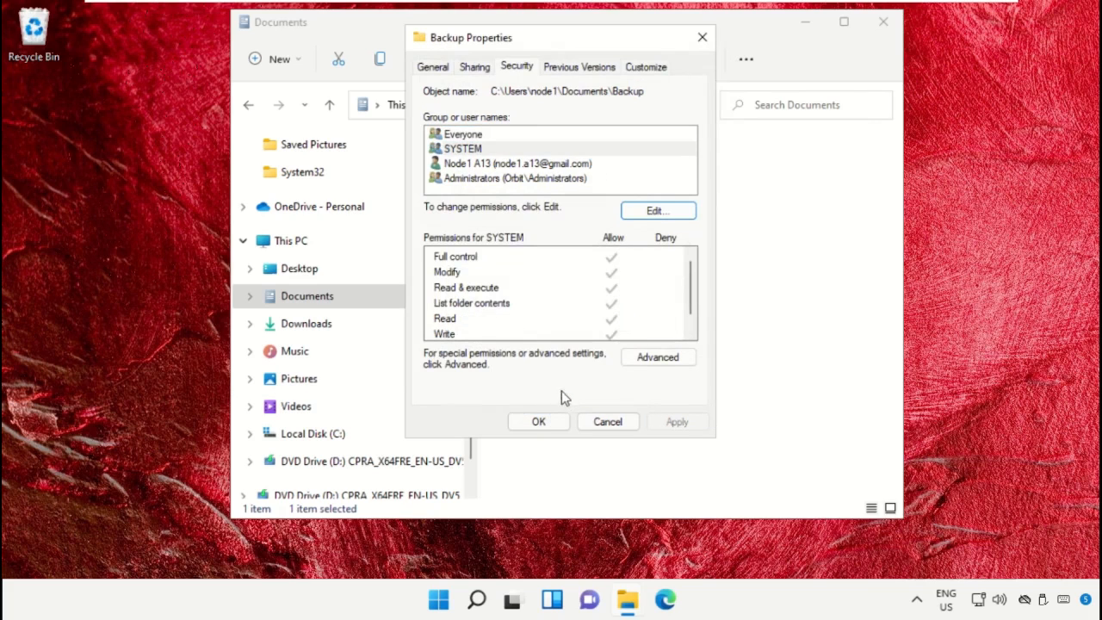
{"action": "left_click", "coordinate": [545, 421]}
{"action": "left_click", "coordinate": [618, 269]}
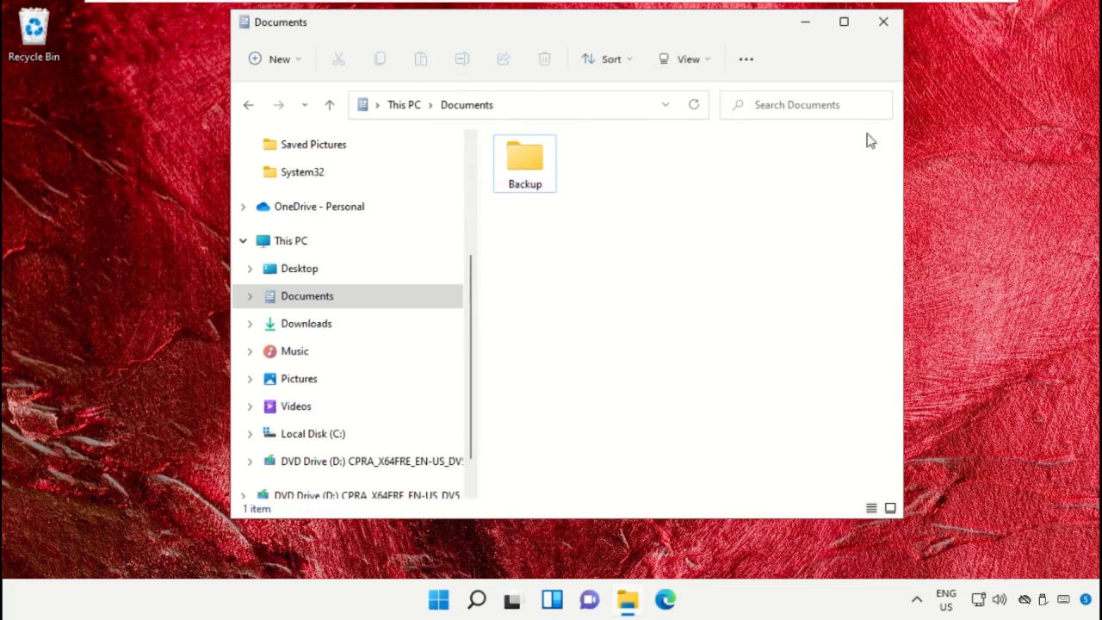
{"action": "left_click", "coordinate": [883, 21]}
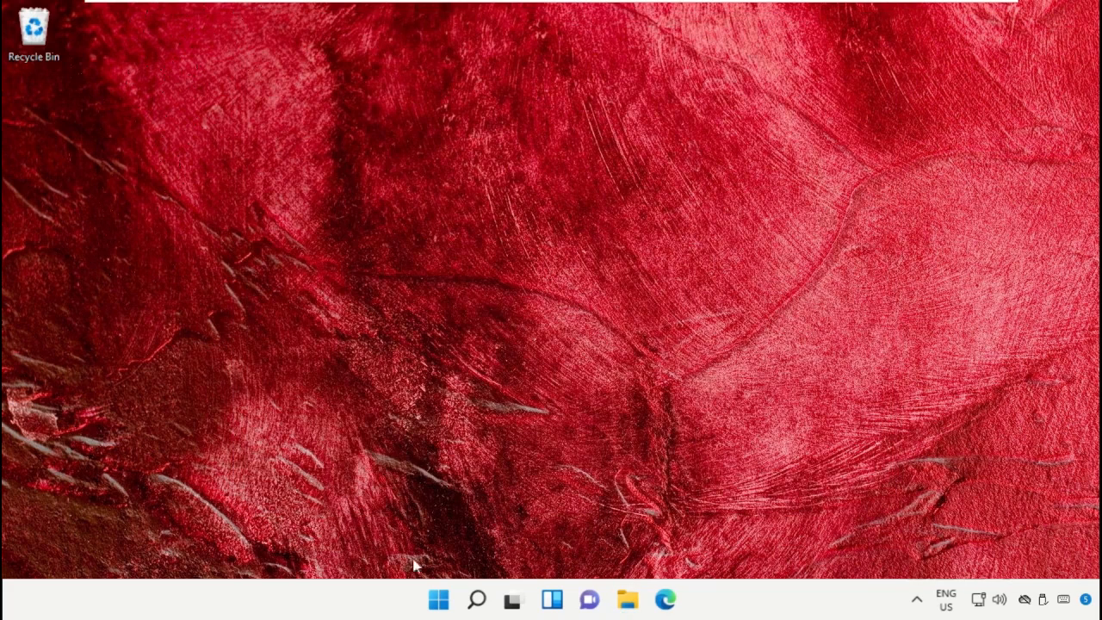
Search Windows for "Advanced sharing settings" and open the Manage advanced sharing settings page
{"action": "left_click", "coordinate": [476, 599]}
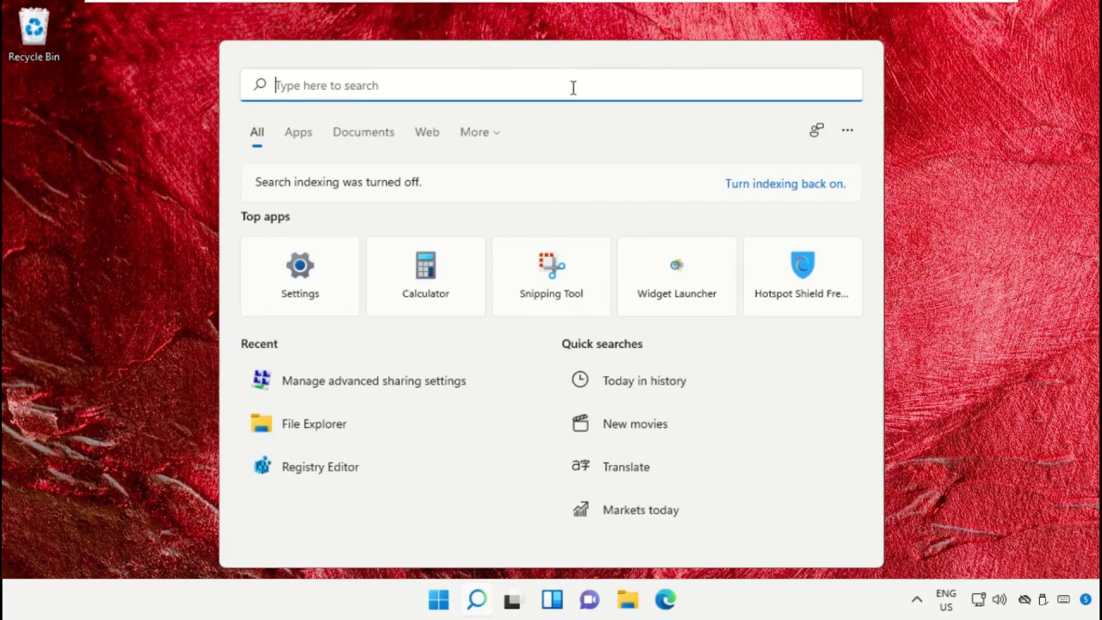
{"action": "type", "text": "Advanced sharing settings"}
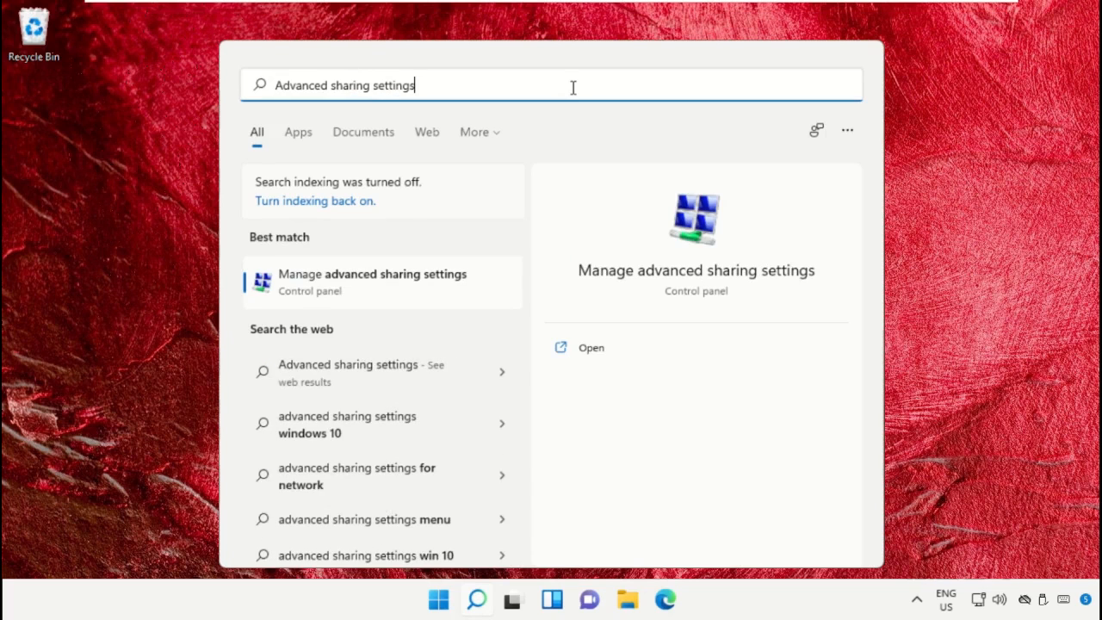
{"action": "left_click", "coordinate": [494, 278]}
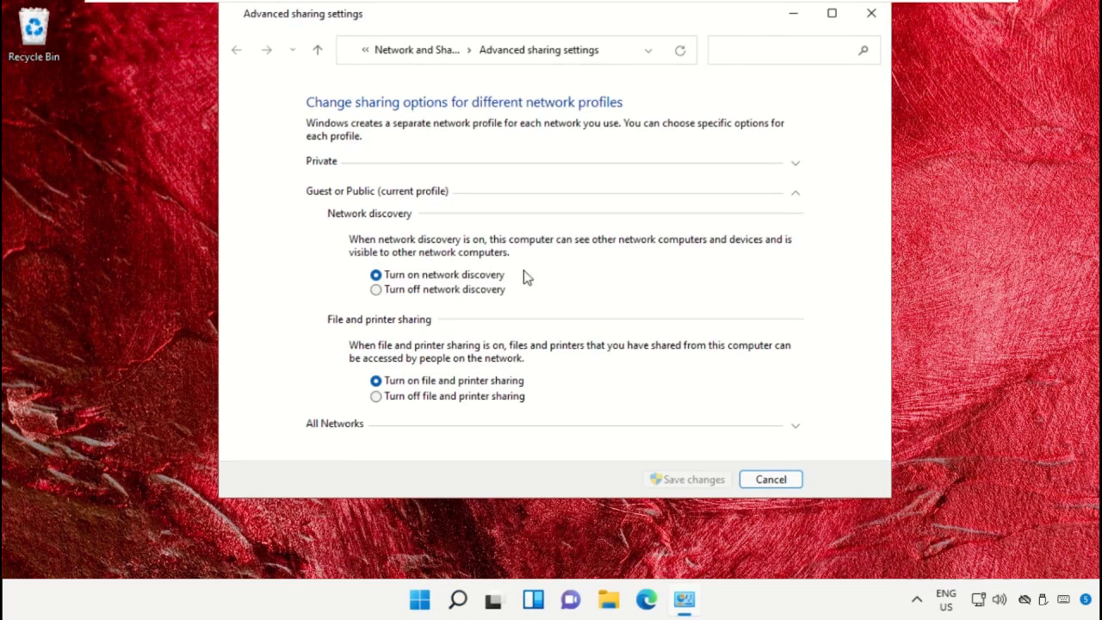
Turn on Public folder sharing under All Networks so anyone with network access can read and write files, and save the changes
{"action": "left_click", "coordinate": [785, 199]}
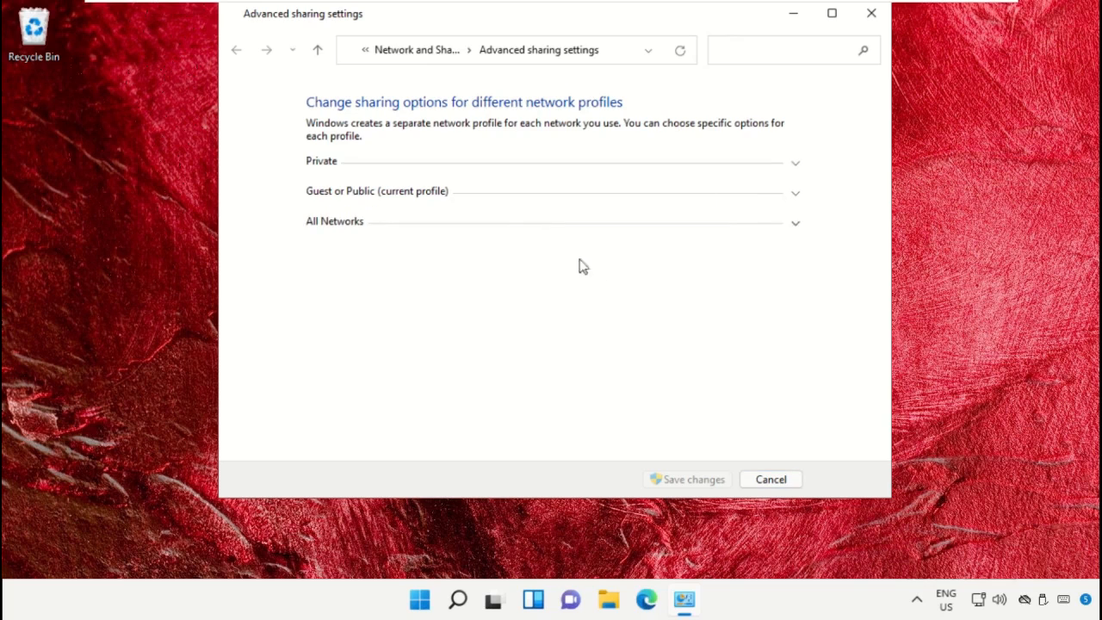
{"action": "left_click", "coordinate": [789, 227]}
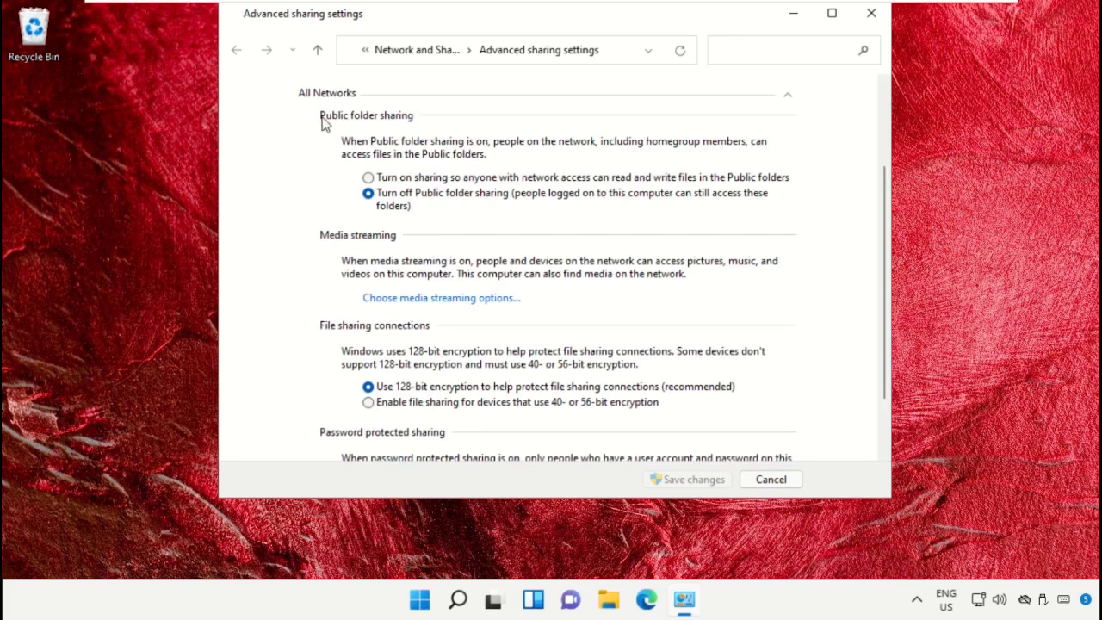
{"action": "left_click", "coordinate": [370, 178]}
{"action": "scroll", "coordinate": [616, 264], "scroll_direction": "down", "scroll_amount": 2}
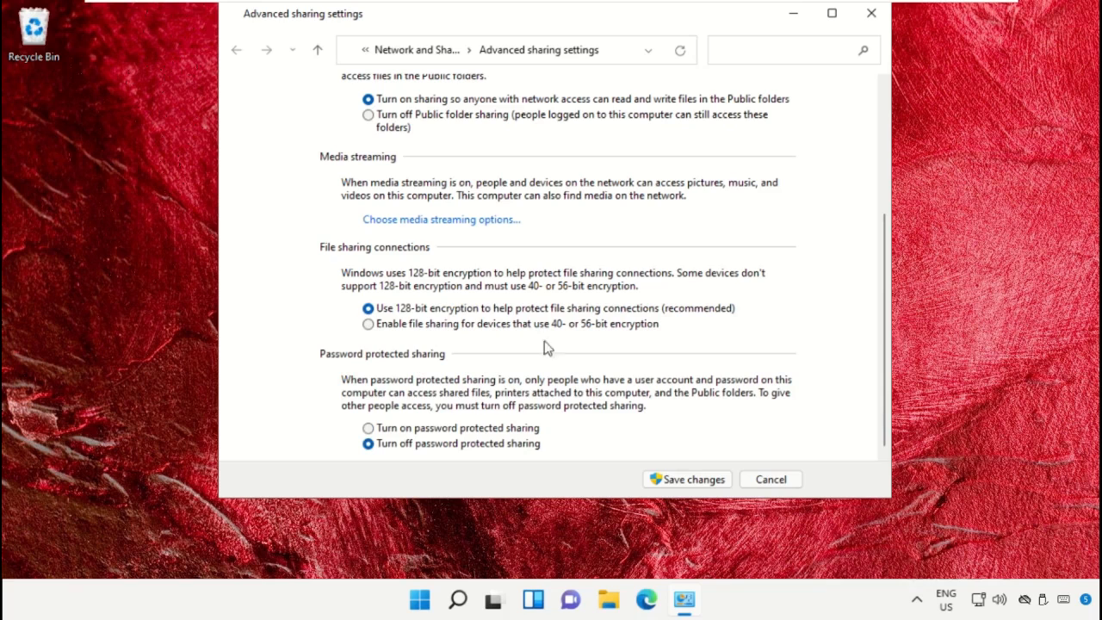
{"action": "left_click", "coordinate": [686, 480]}
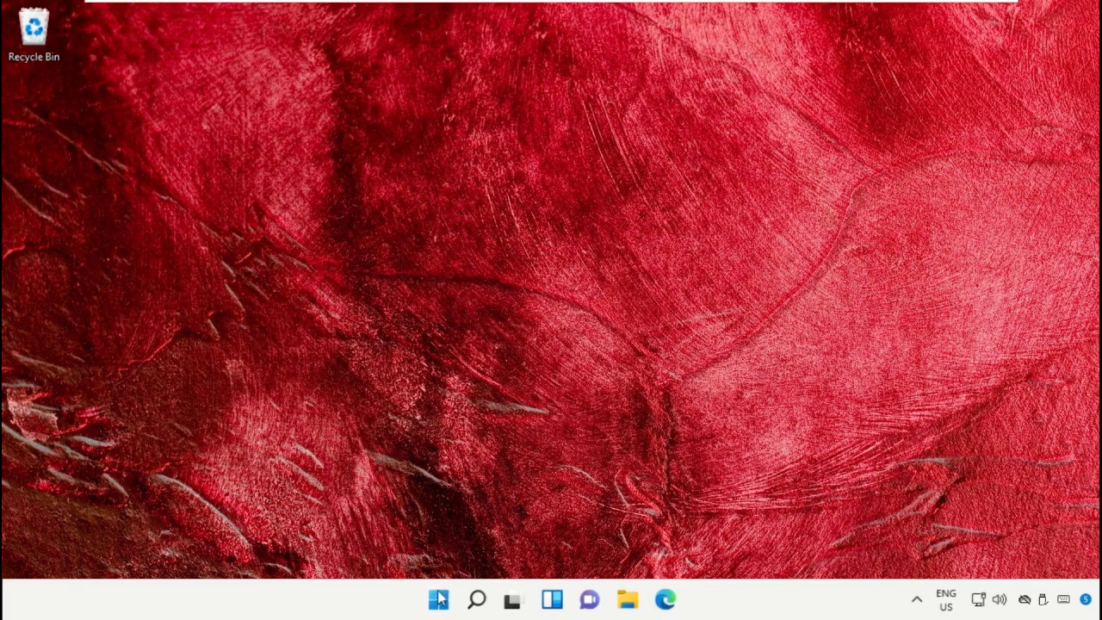
Reopen the Manage advanced sharing settings page through the Windows search
{"action": "left_click", "coordinate": [476, 599]}
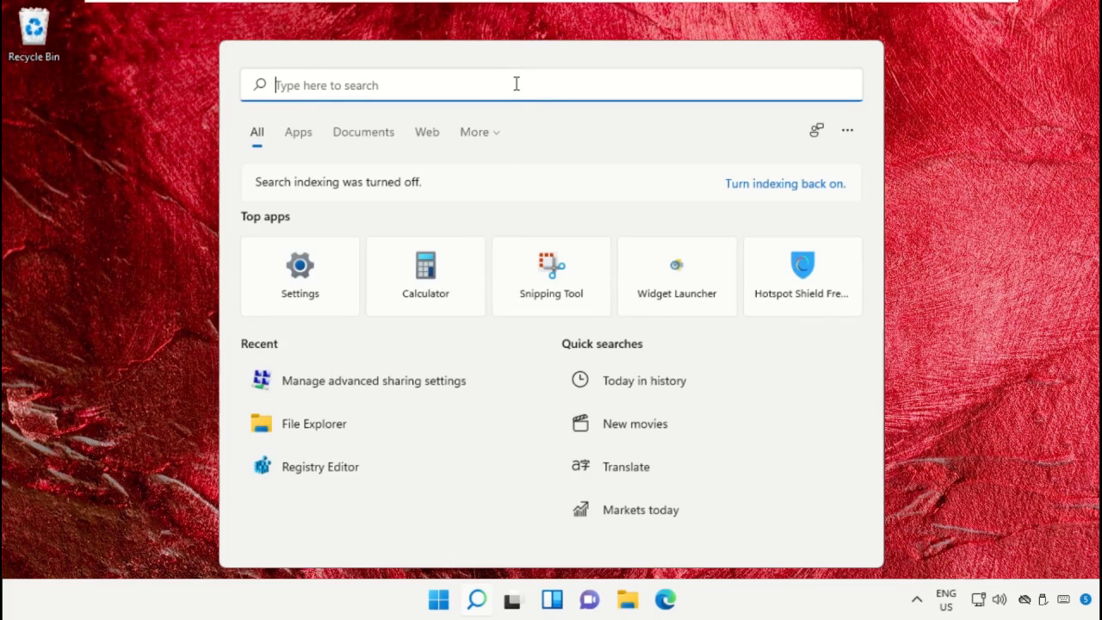
{"action": "type", "text": "ced sharing settings"}
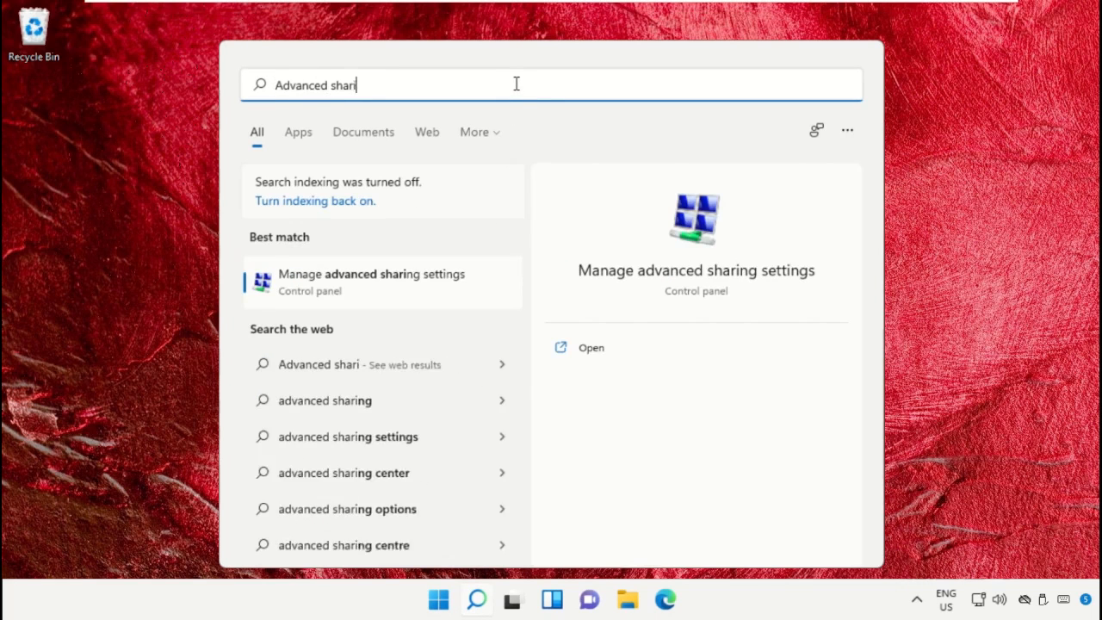
{"action": "left_click", "coordinate": [415, 290]}
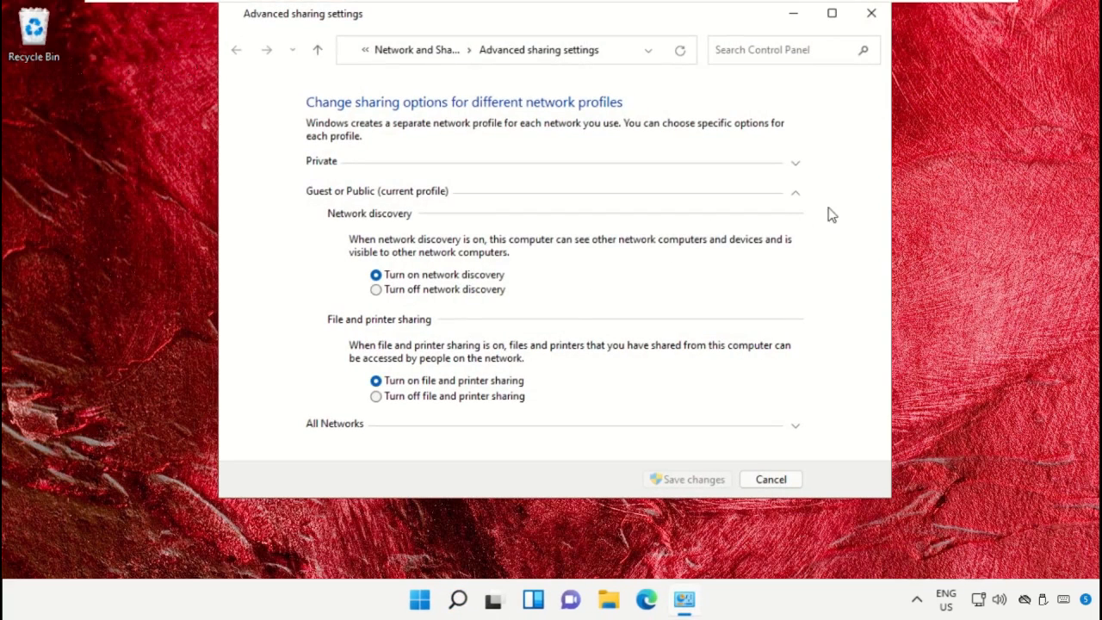
Turn off file and printer sharing for the Private profile, review the Guest or Public profile's options, and save the changes
{"action": "left_click", "coordinate": [797, 195]}
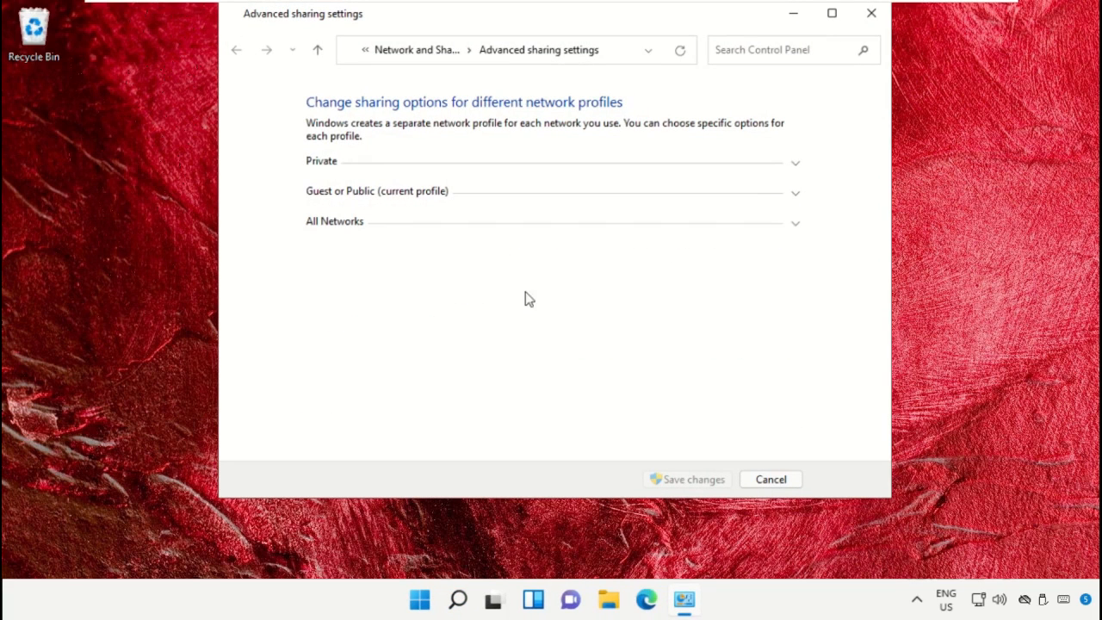
{"action": "left_click", "coordinate": [795, 166]}
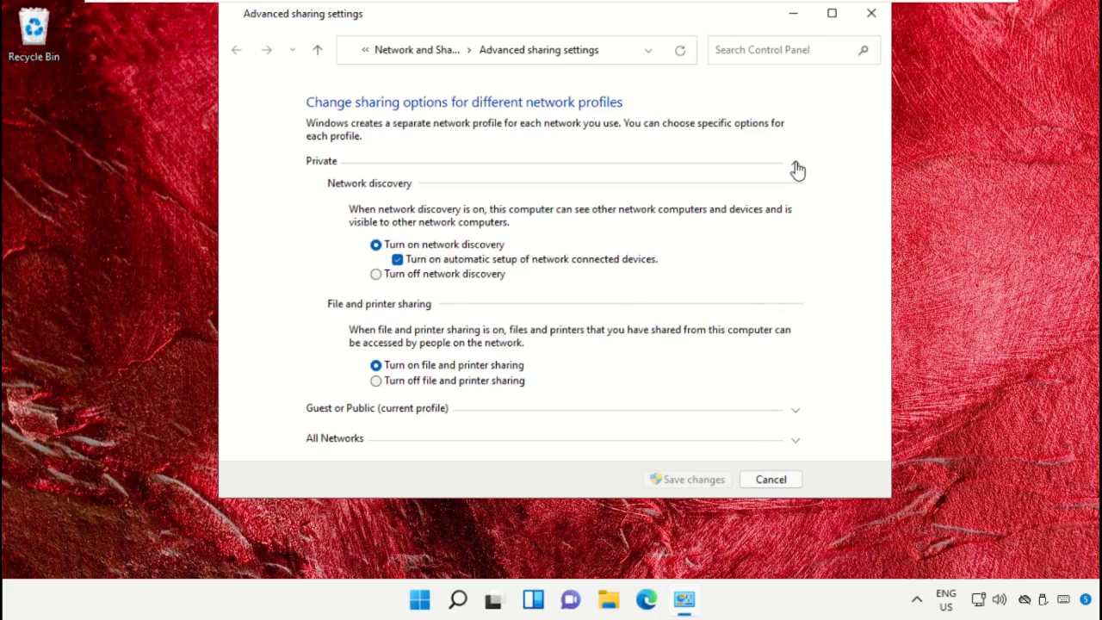
{"action": "left_click", "coordinate": [454, 381]}
{"action": "left_click", "coordinate": [792, 172]}
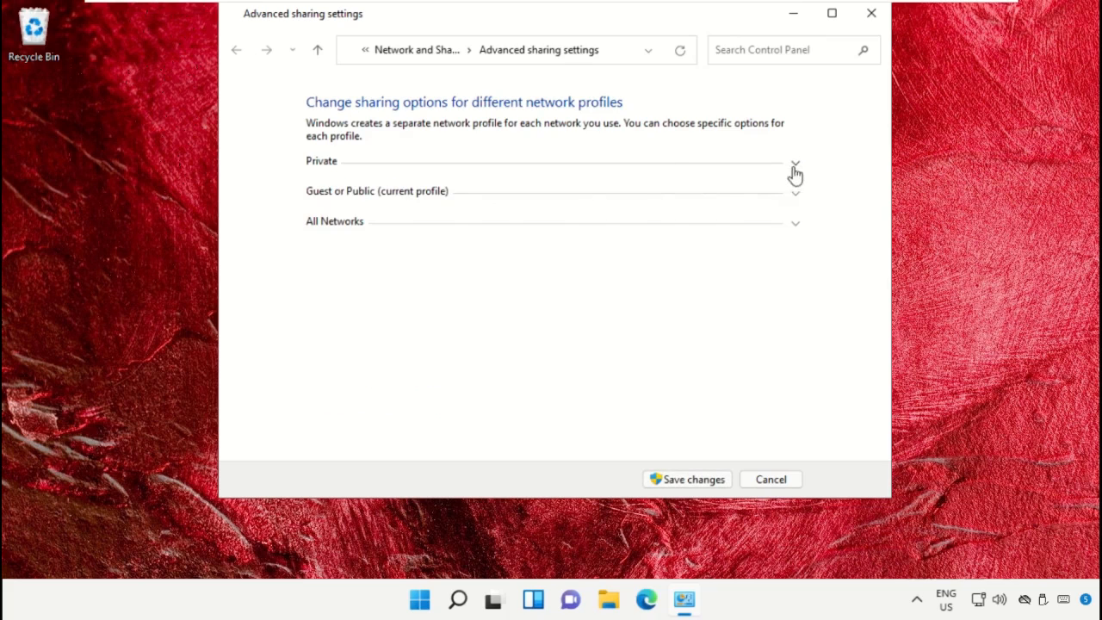
{"action": "left_click", "coordinate": [793, 194]}
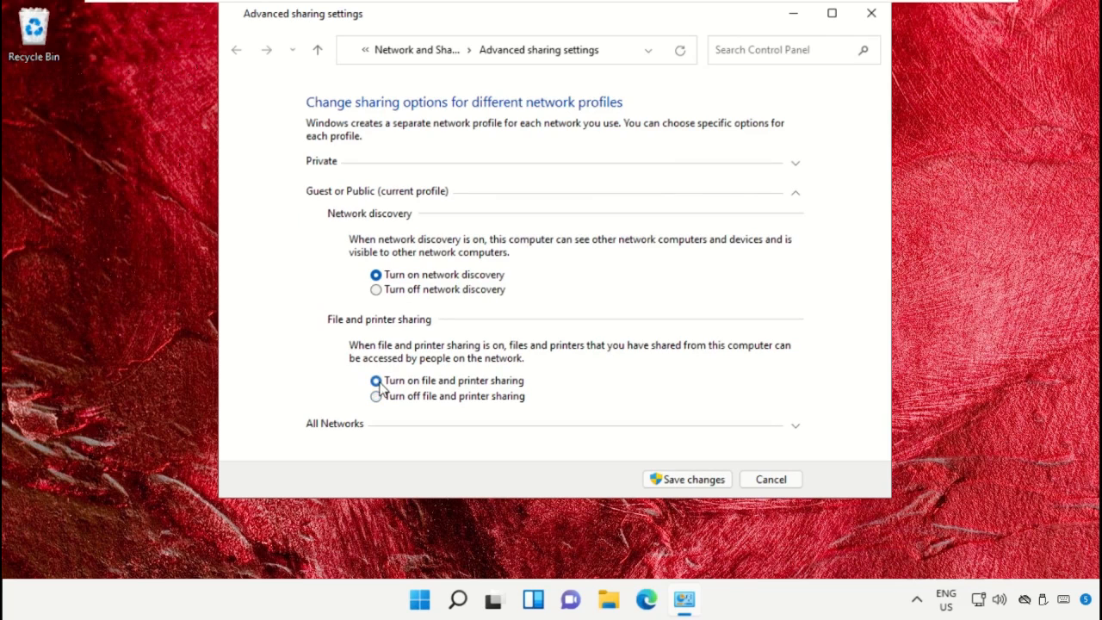
{"action": "left_click", "coordinate": [684, 482]}
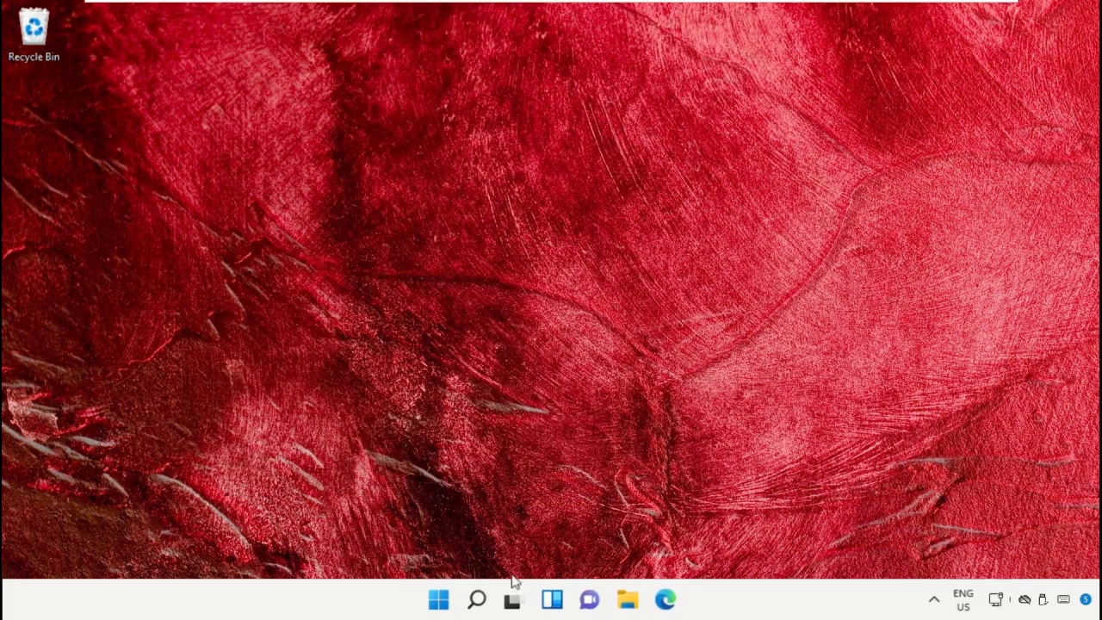
Bring up the computer's power options for a restart
{"action": "left_click", "coordinate": [440, 602]}
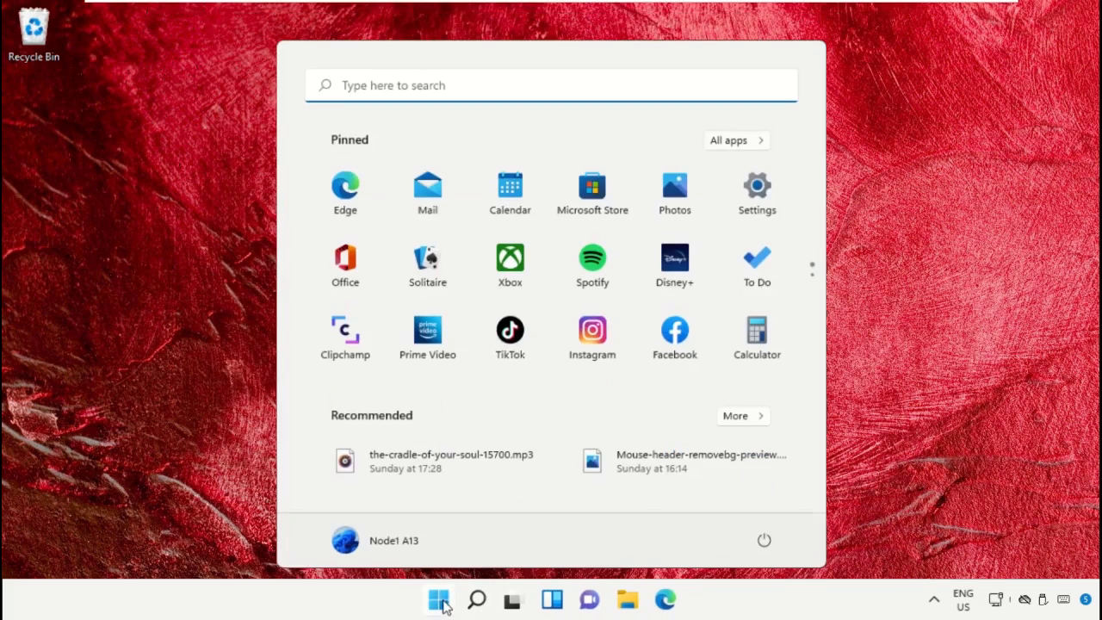
{"action": "left_click", "coordinate": [762, 544]}
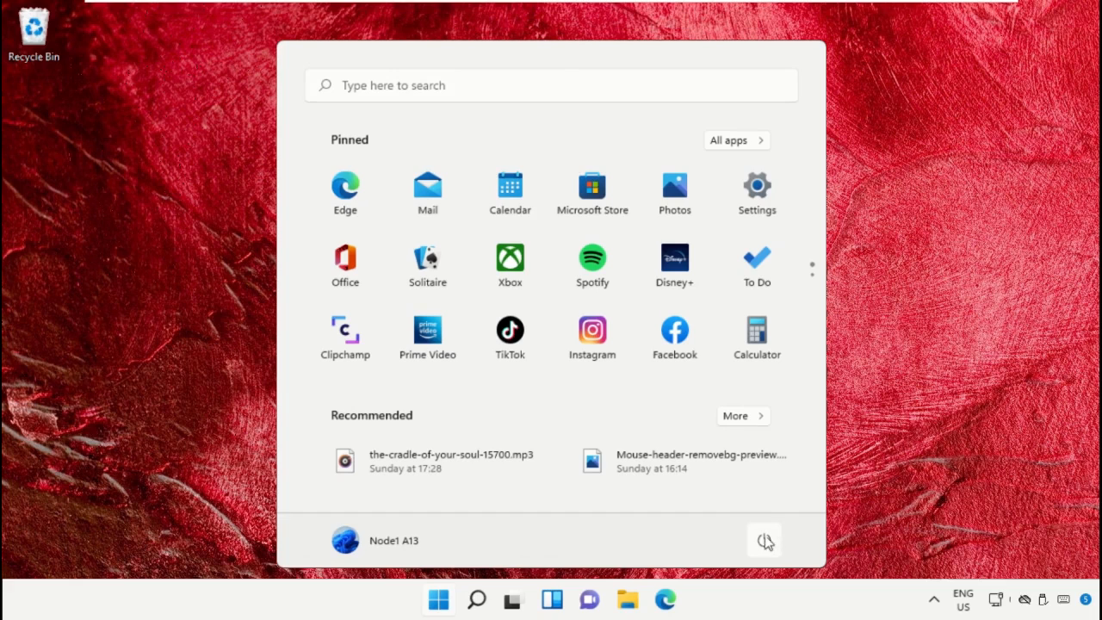
{"action": "left_click", "coordinate": [765, 540]}
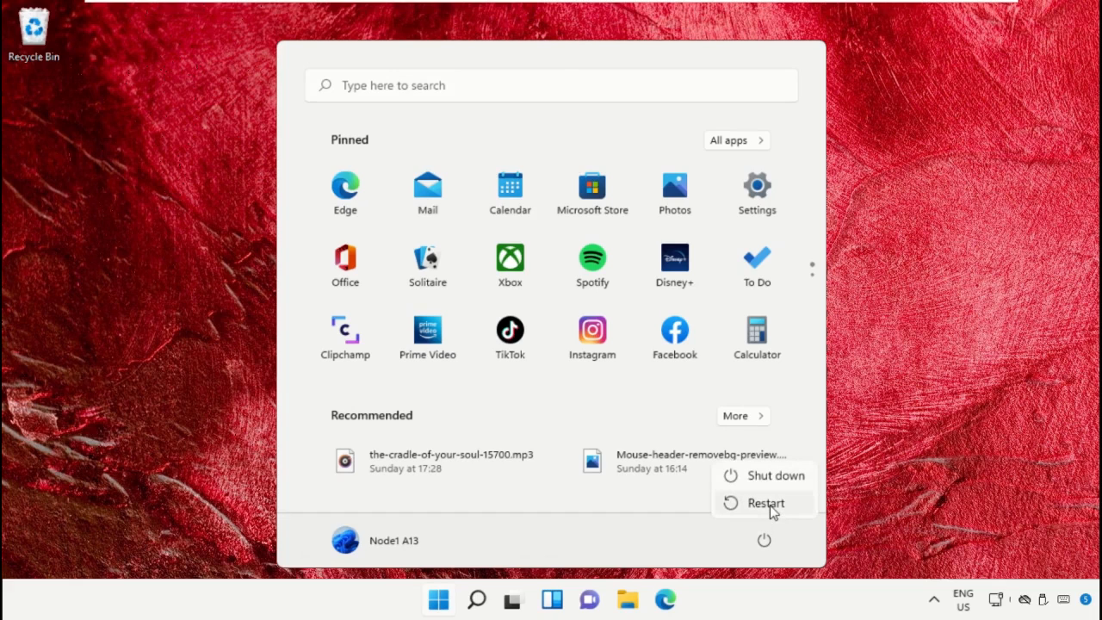